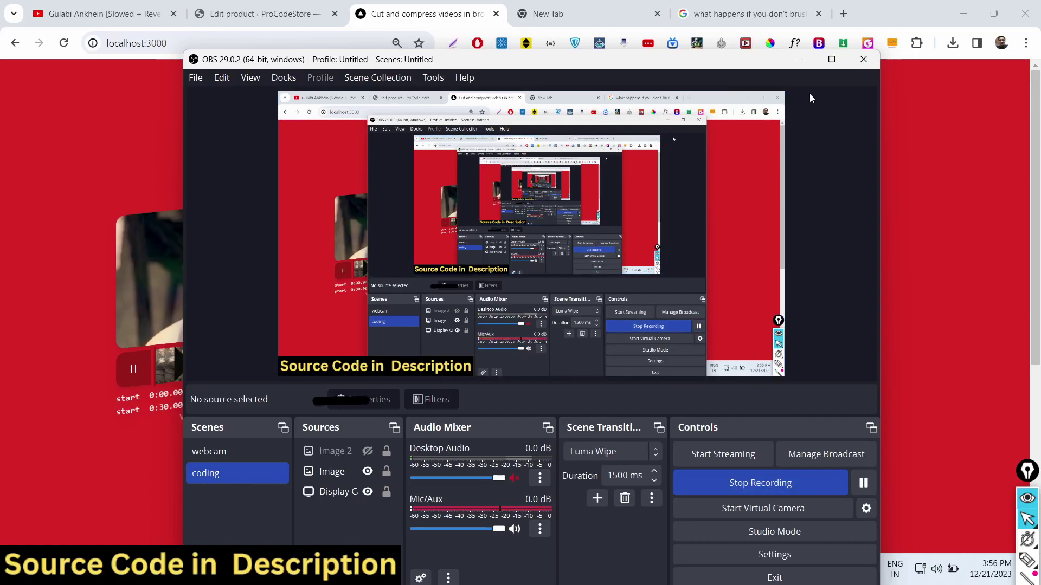
Hide OBS, close the New Tab, search and music tabs, and open the video picker
click(800, 59)
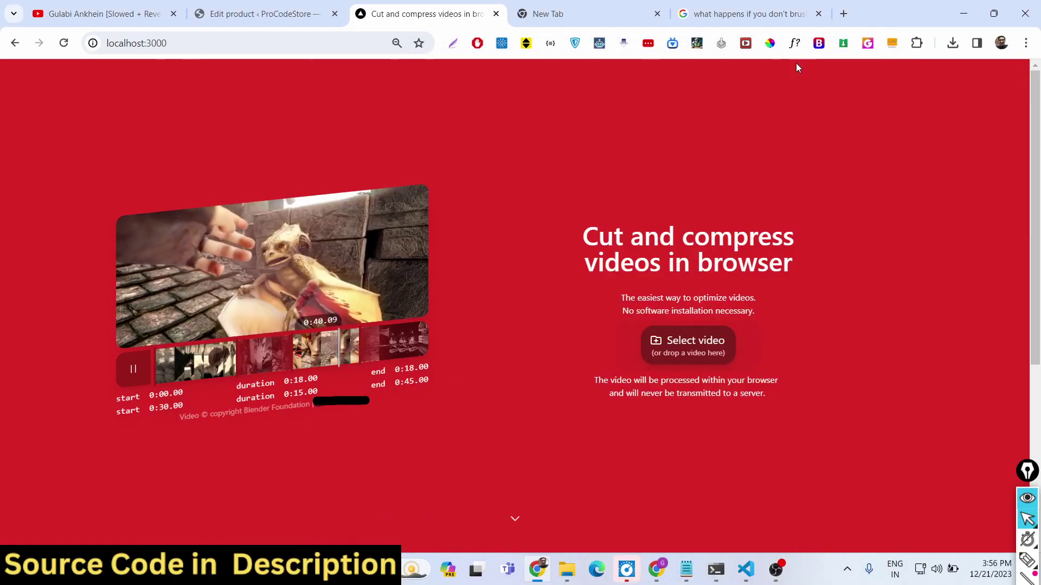
click(657, 14)
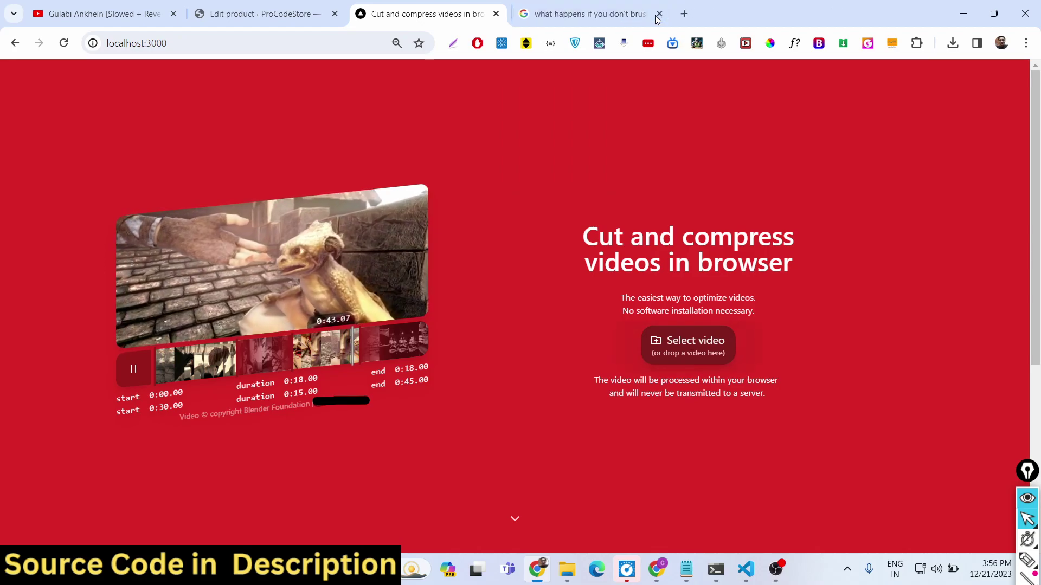
click(657, 13)
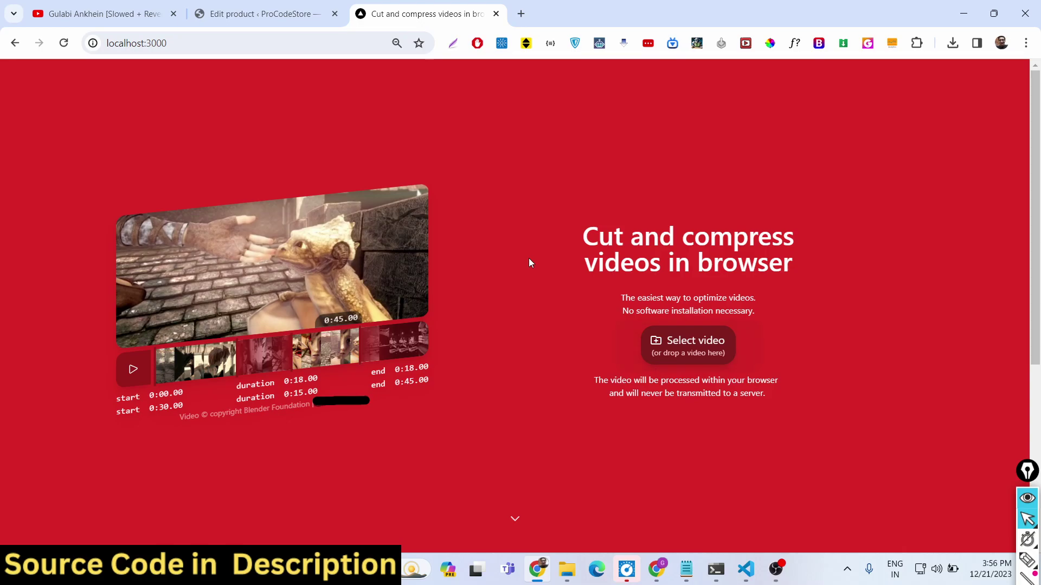
click(174, 13)
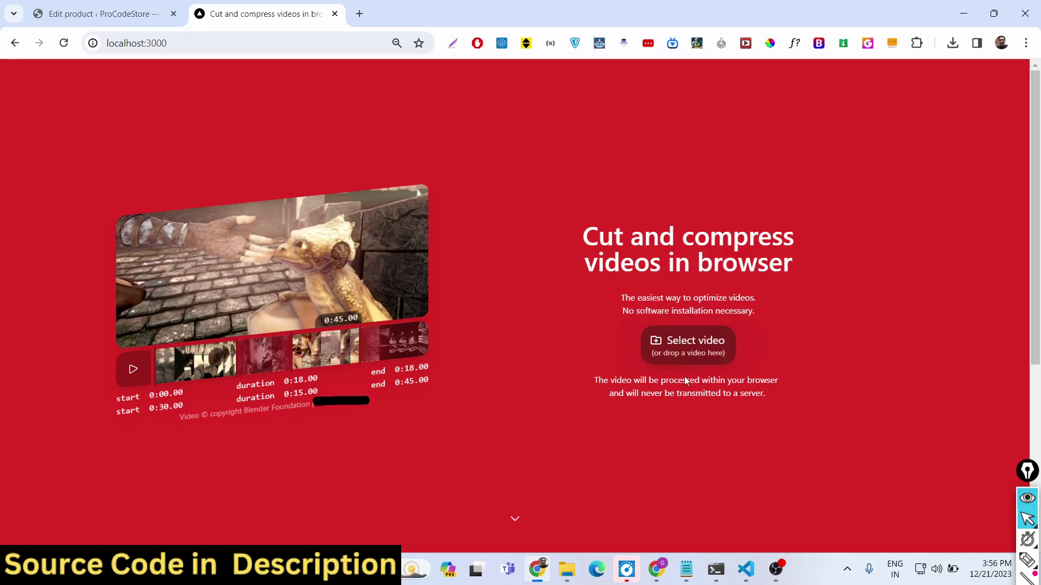
click(698, 355)
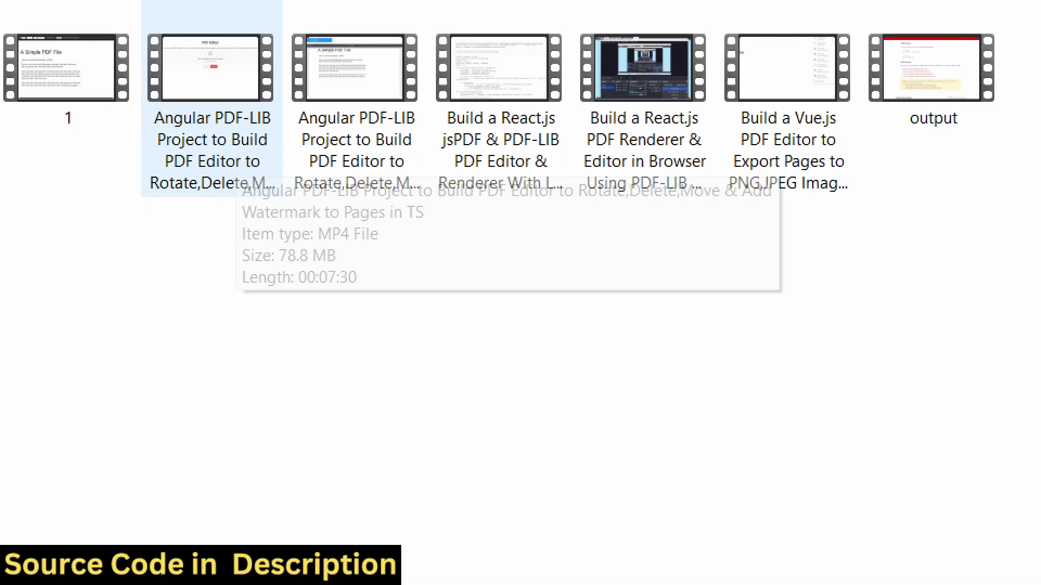
Load the 78.8 MB, 7:30 Angular PDF-LIB Project MP4 from the New folder
mouse_move(251, 216)
mouse_down()
mouse_move(430, 246)
mouse_move(428, 209)
mouse_up()
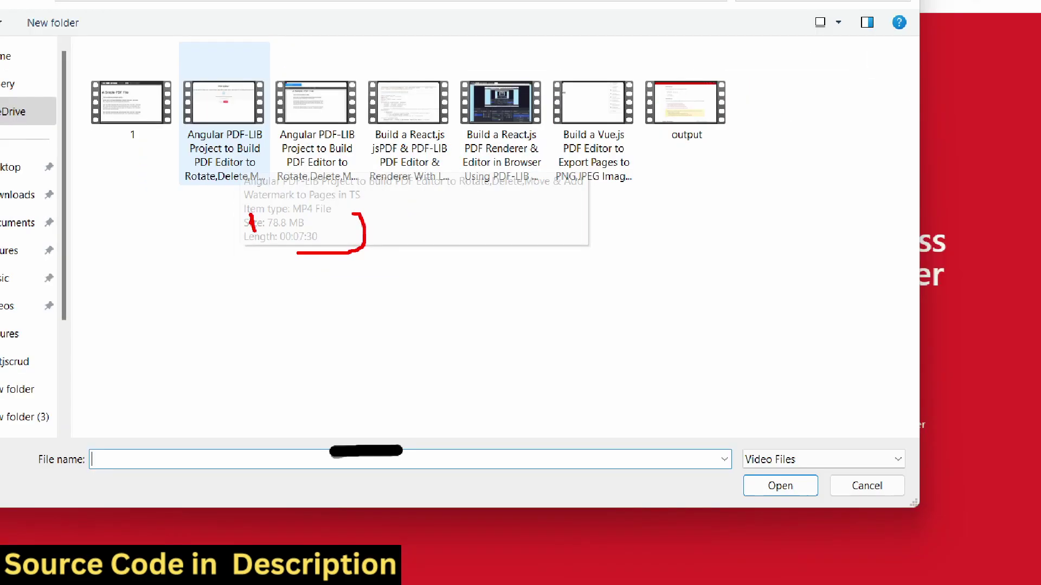
click(239, 116)
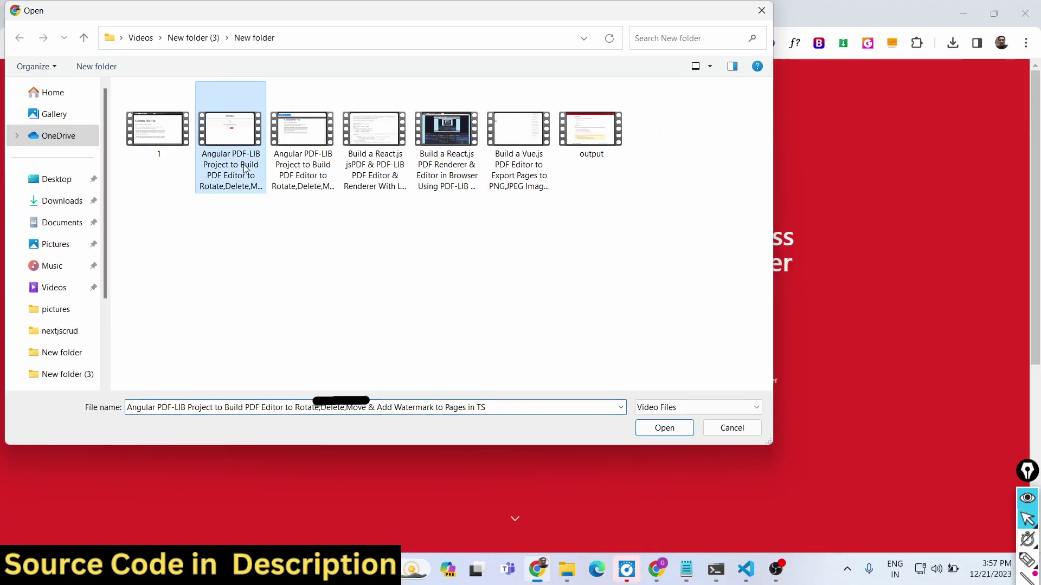
double_click(243, 158)
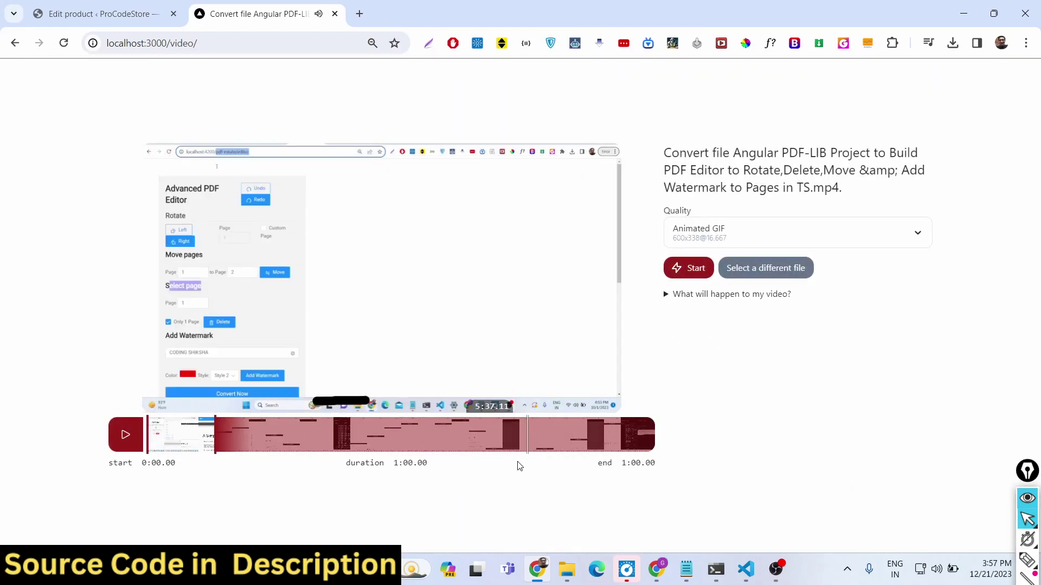
Drag out initial trim ranges from 0:00 and 1:03.58, plus third and fourth ranges
click(177, 437)
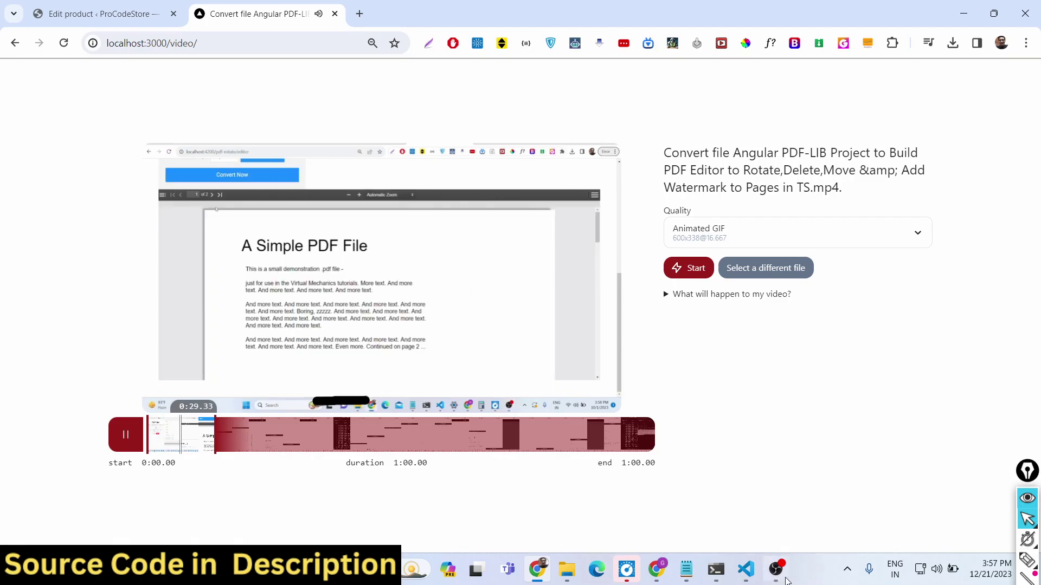
click(776, 568)
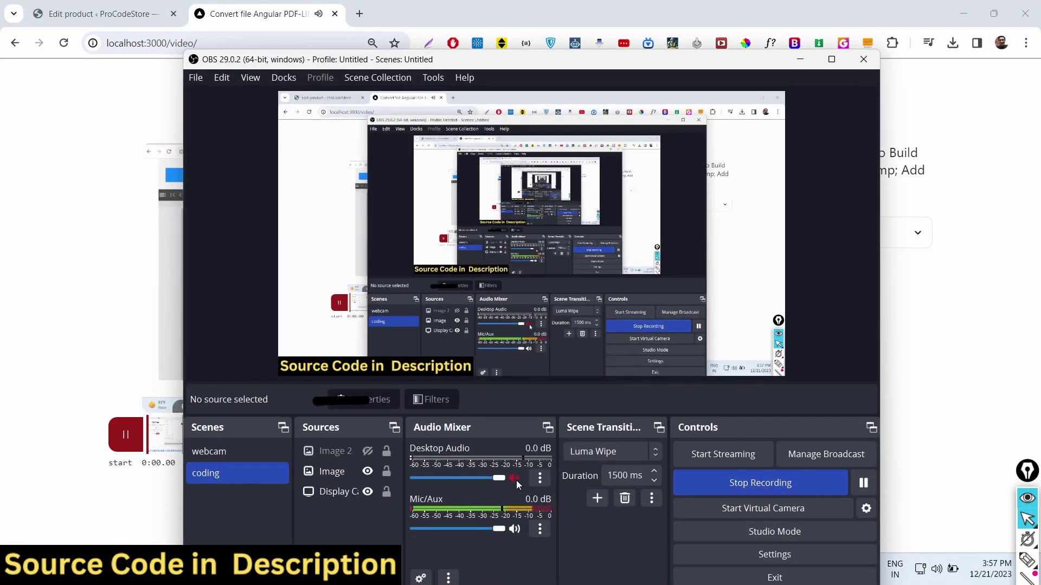
click(799, 59)
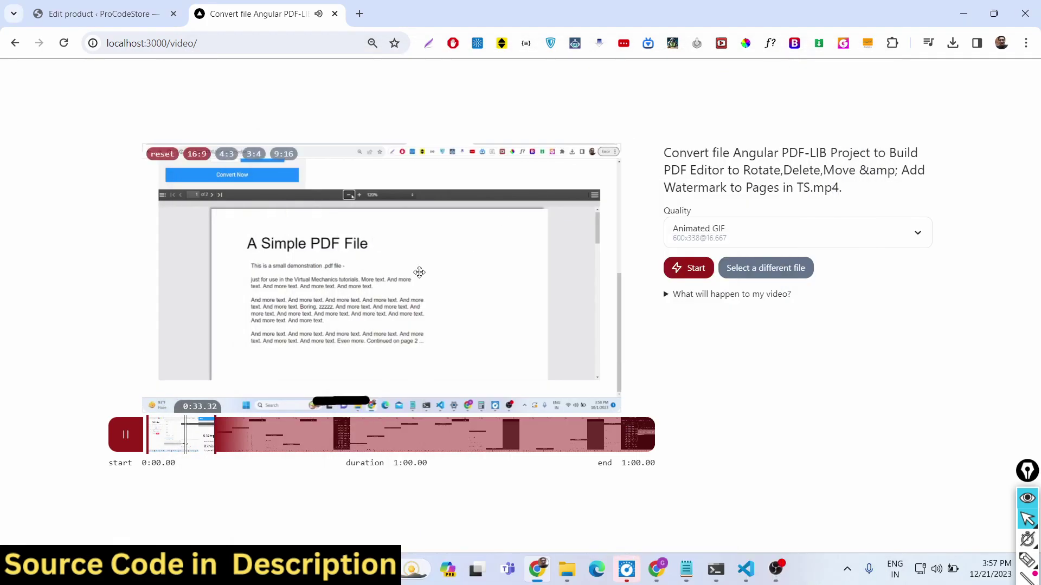
drag(187, 441, 343, 440)
drag(219, 436, 370, 418)
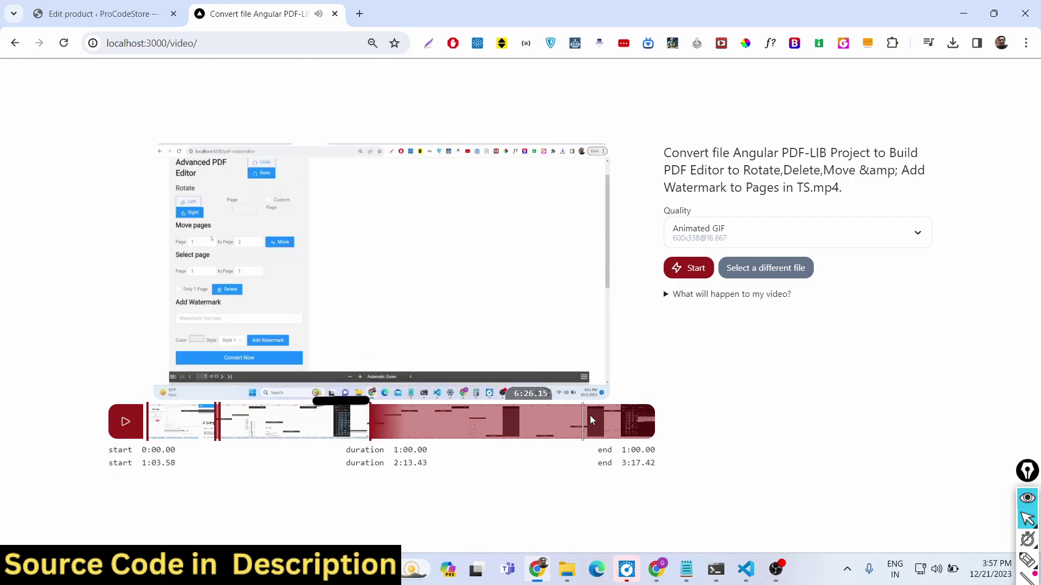
drag(534, 421, 472, 422)
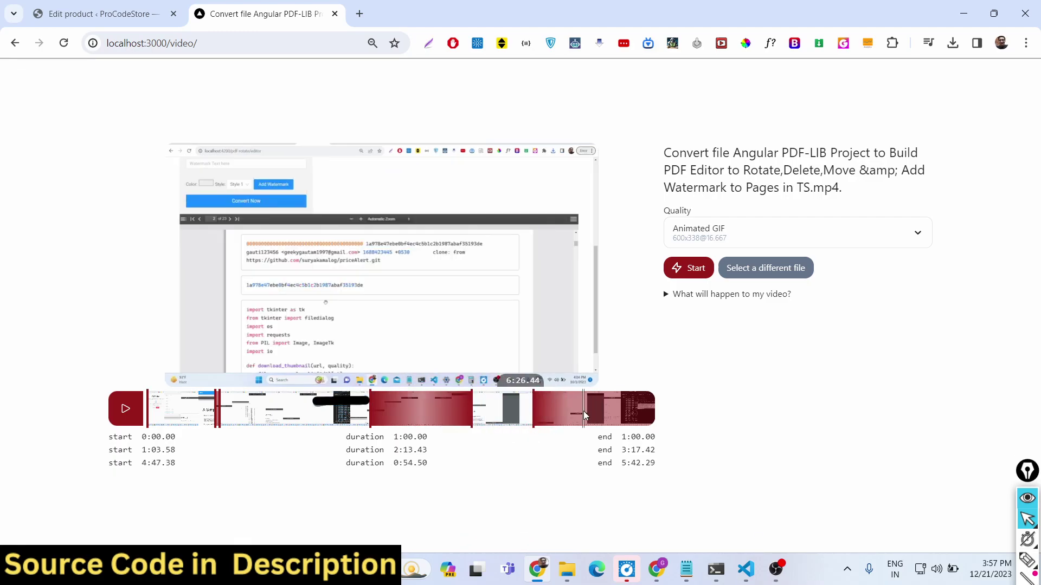
drag(597, 411, 587, 414)
Adjust the third range to 4:25–5:01 and the fourth to start at 5:56, then add 6:46–7:29
click(474, 401)
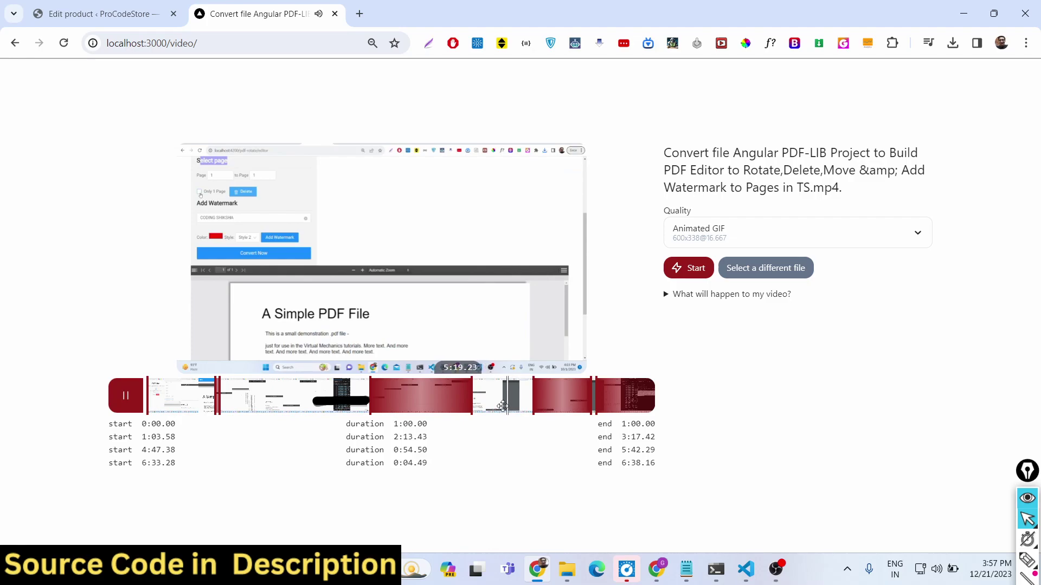
drag(473, 401, 448, 401)
click(526, 393)
drag(526, 393, 486, 393)
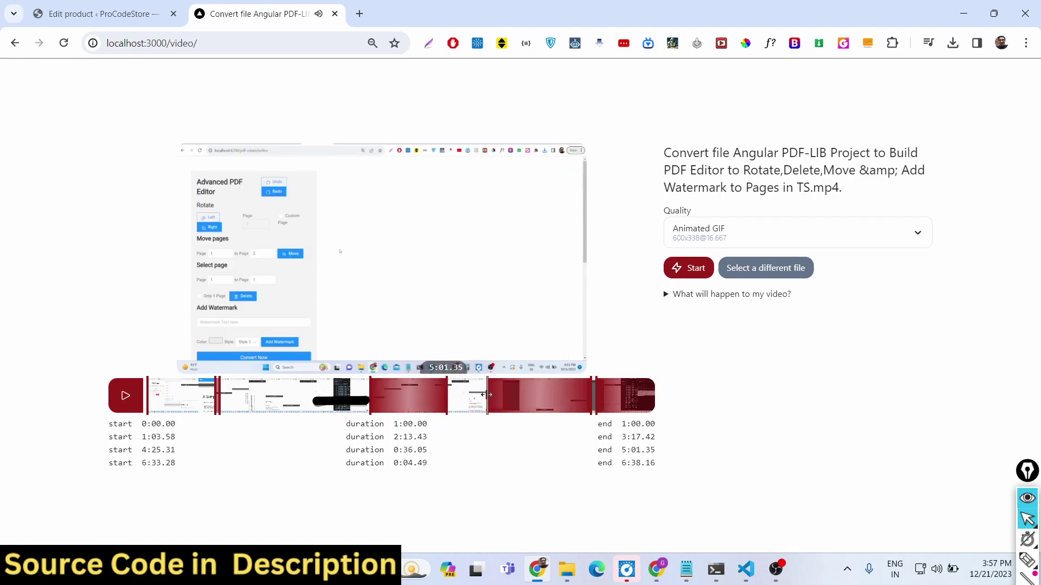
drag(587, 394, 550, 394)
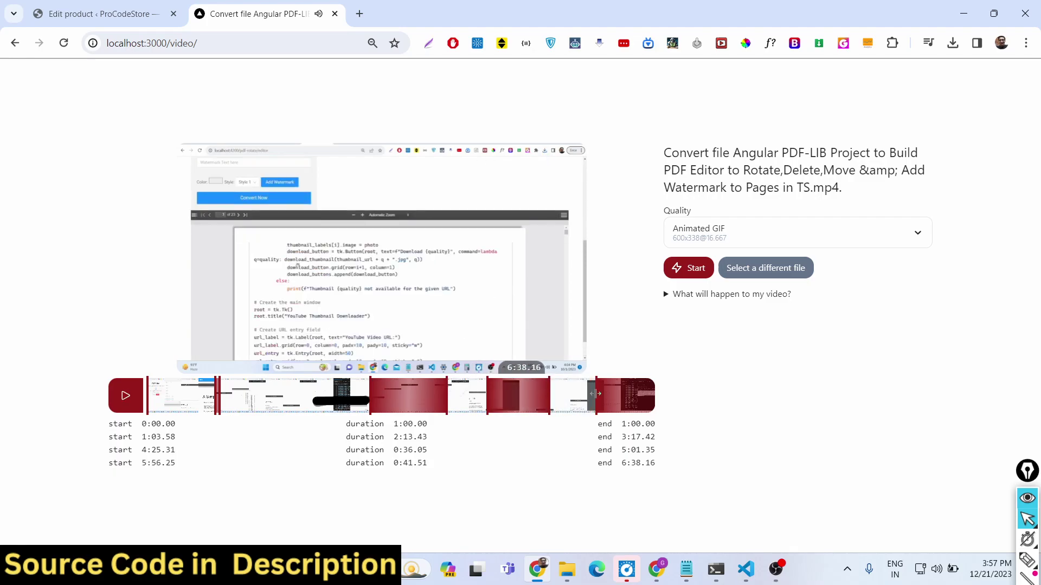
click(652, 398)
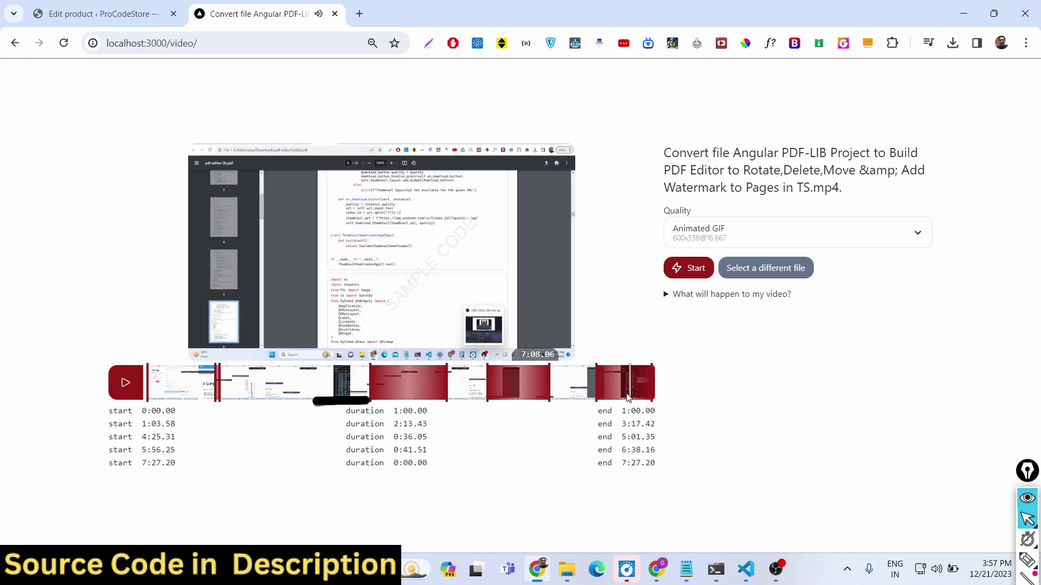
click(640, 407)
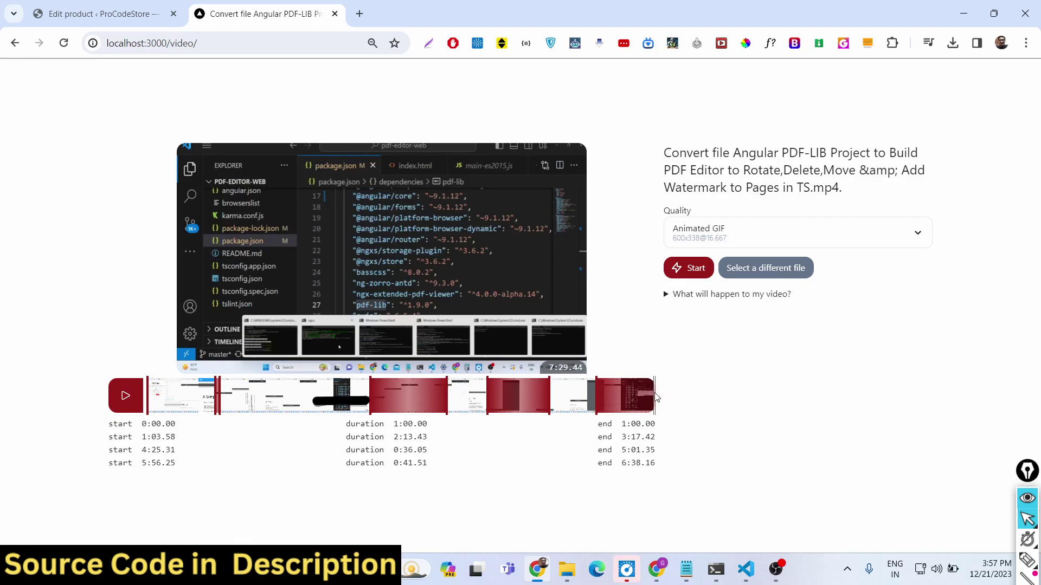
drag(640, 408, 611, 397)
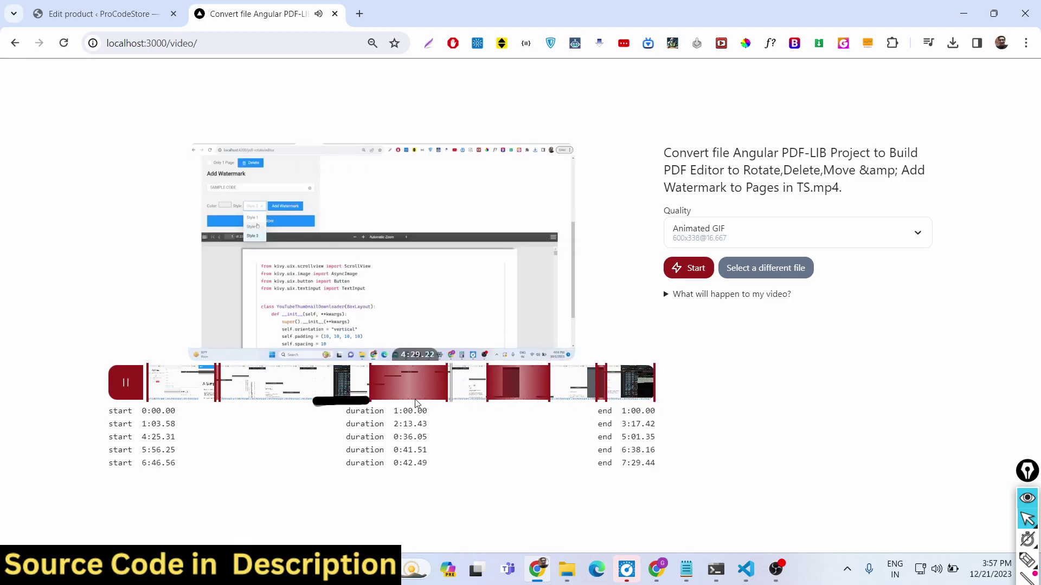
click(156, 368)
click(167, 373)
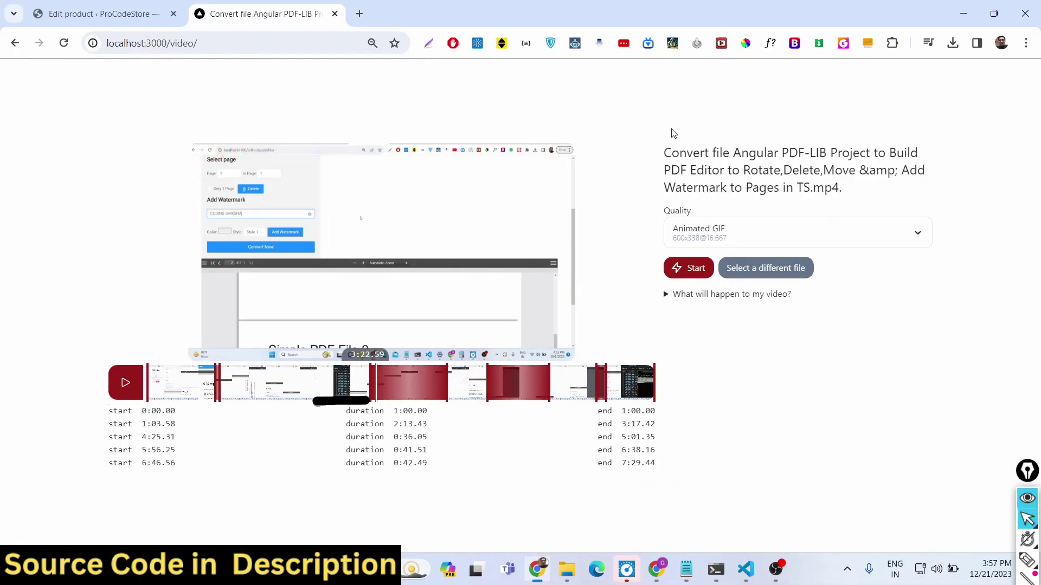
drag(670, 173, 813, 191)
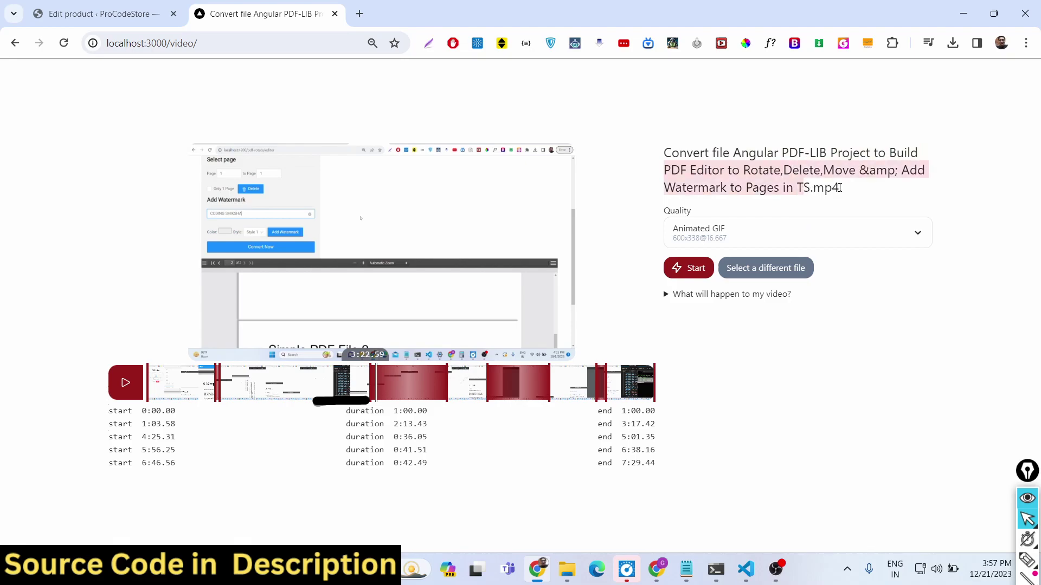
click(834, 197)
click(796, 235)
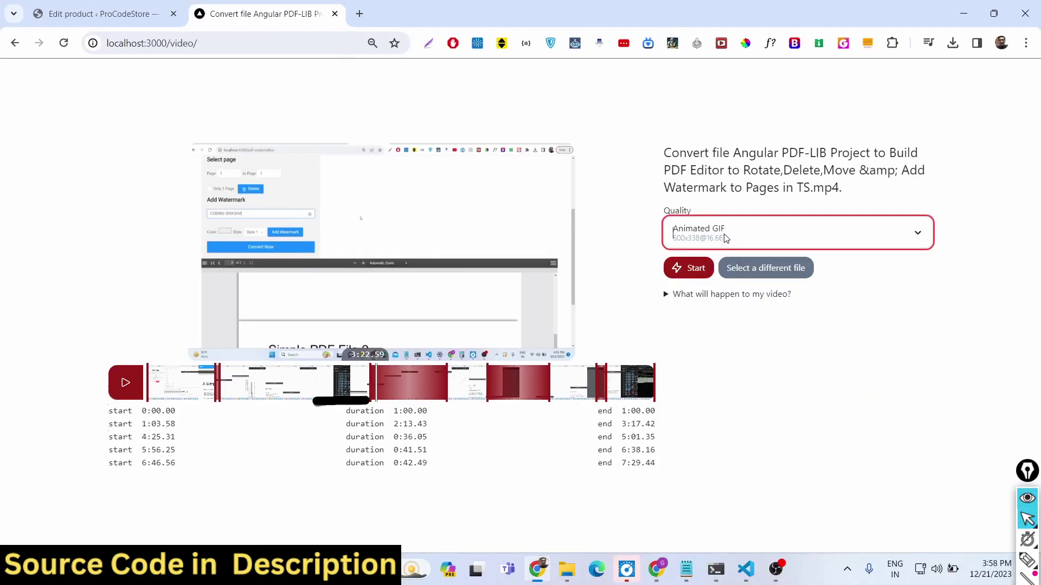
Pick 8 Mb Filesize quality and review the Audio options, keeping High quality
click(724, 239)
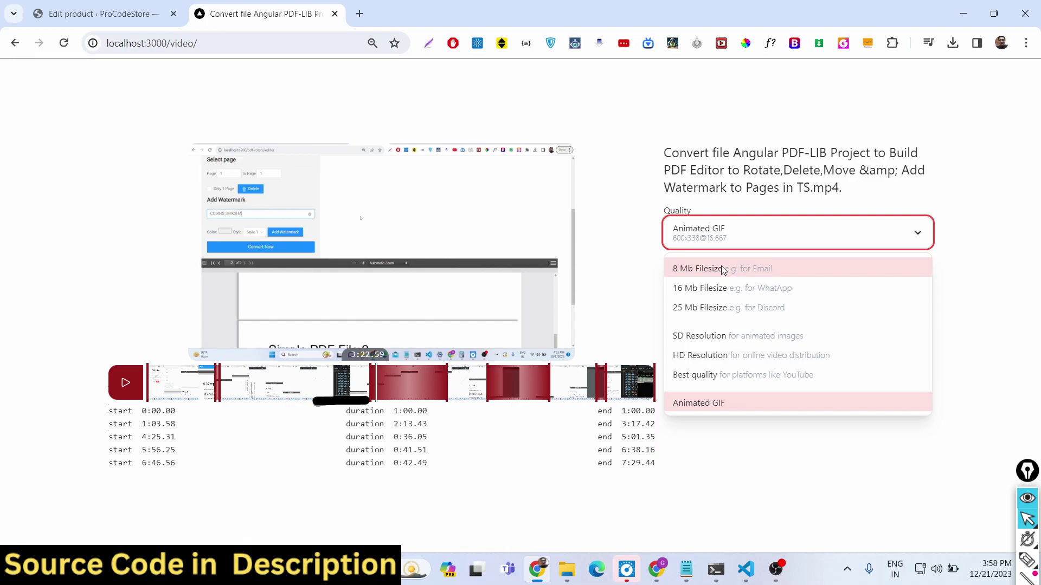
click(723, 270)
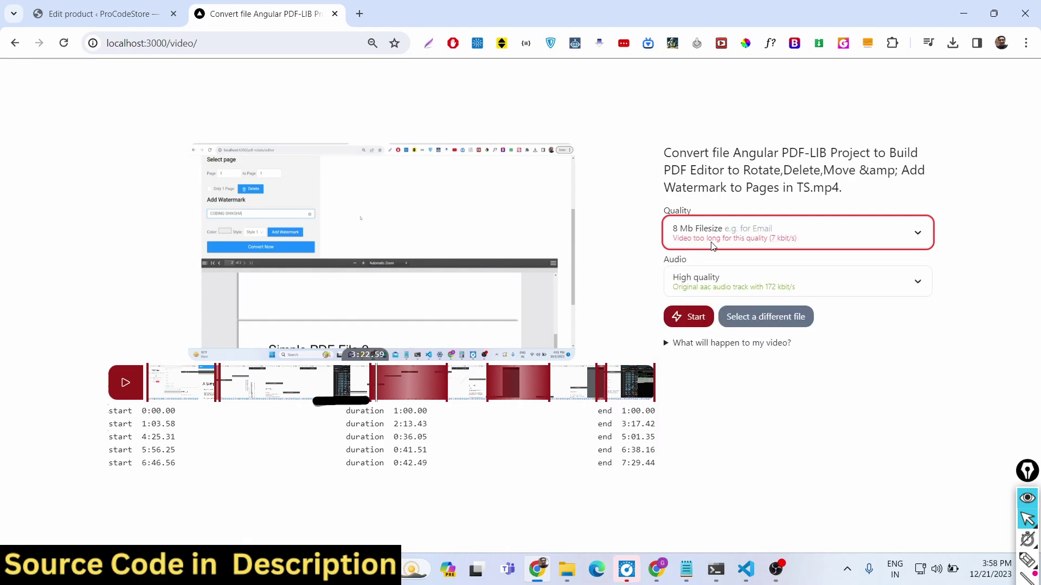
click(724, 292)
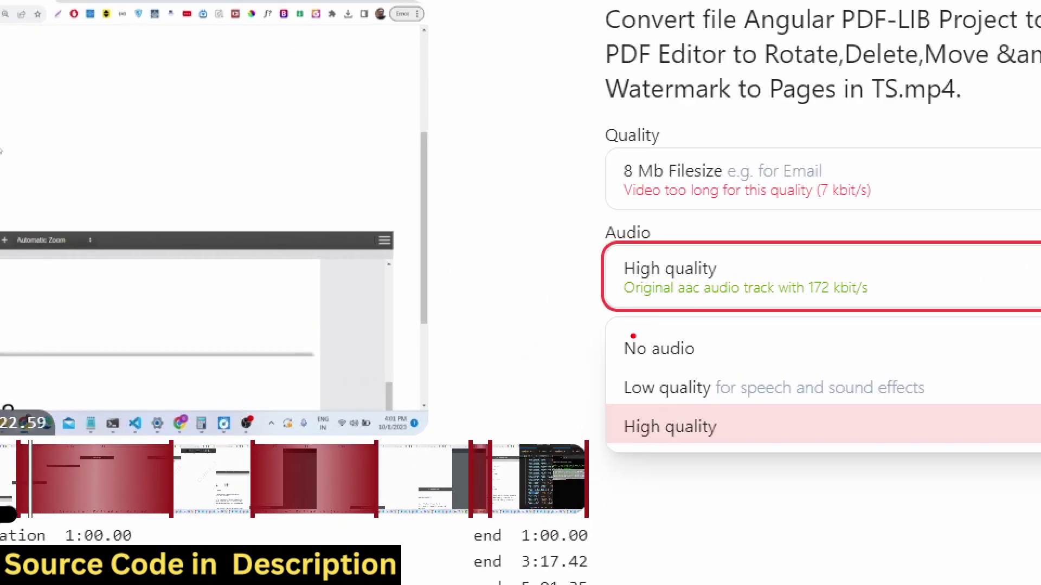
mouse_move(610, 304)
mouse_down()
mouse_move(611, 344)
mouse_move(649, 367)
mouse_move(716, 360)
mouse_move(641, 316)
mouse_up()
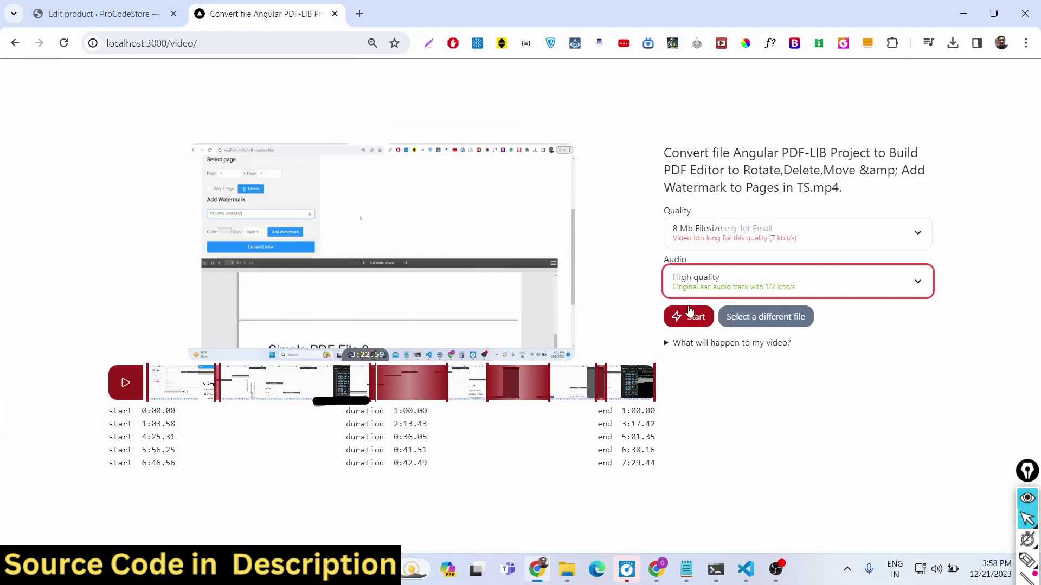
click(677, 296)
click(677, 297)
click(677, 297)
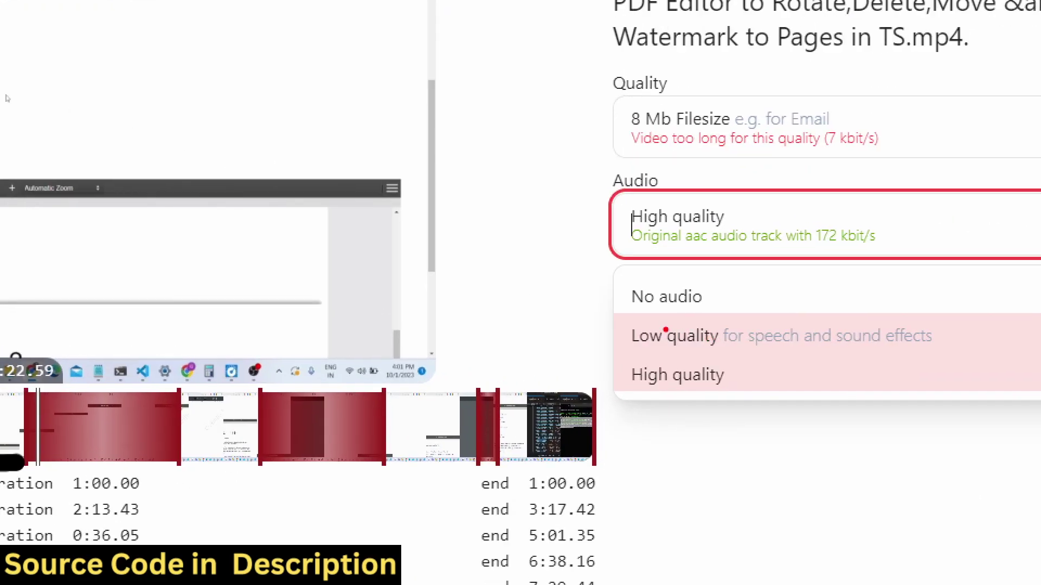
mouse_move(619, 308)
mouse_down()
mouse_move(672, 360)
mouse_move(969, 360)
mouse_move(889, 296)
mouse_up()
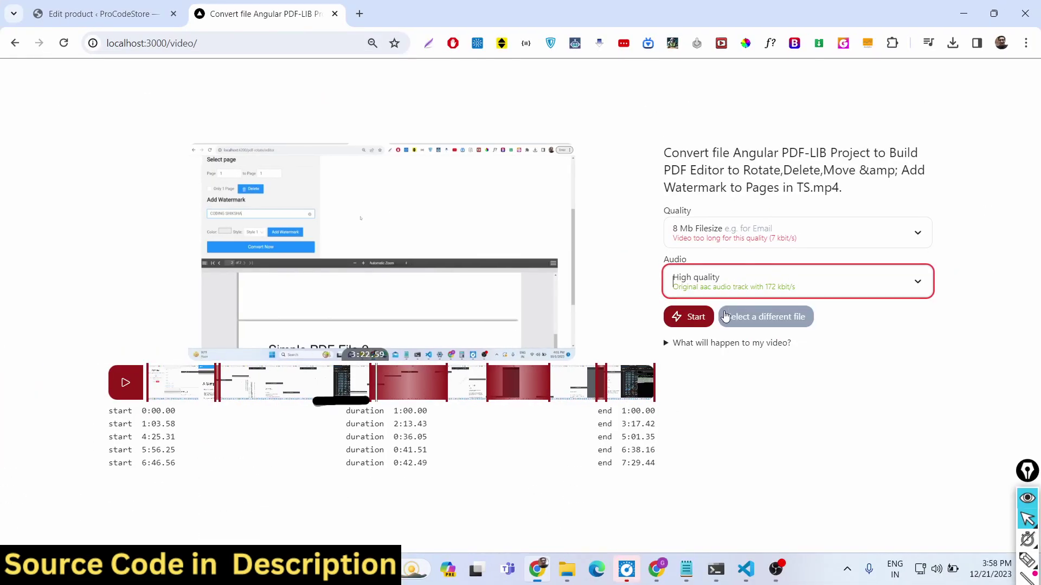
Switch quality to 16 Mb Filesize and start compressing the video
click(730, 233)
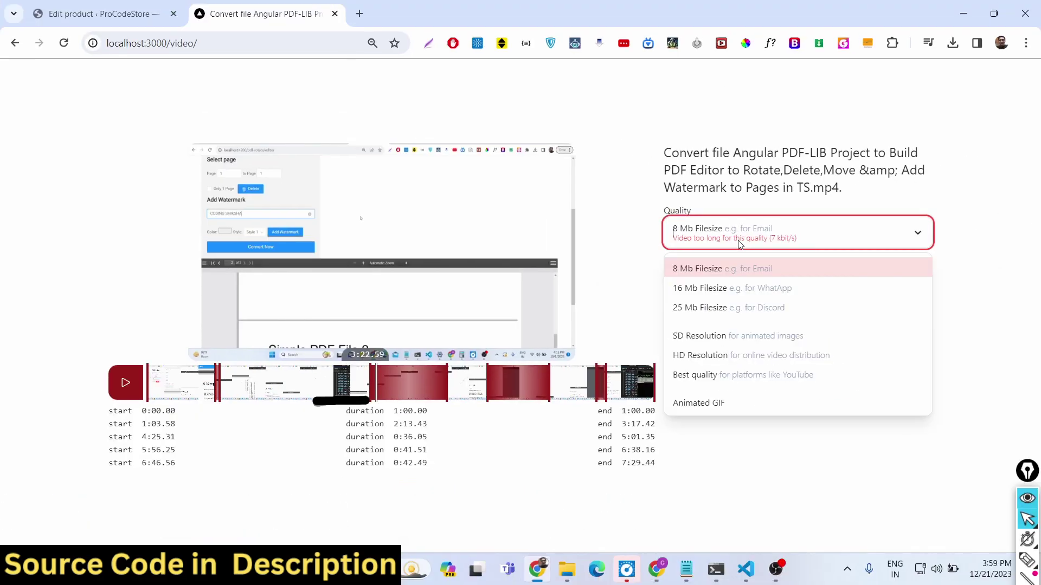
click(734, 288)
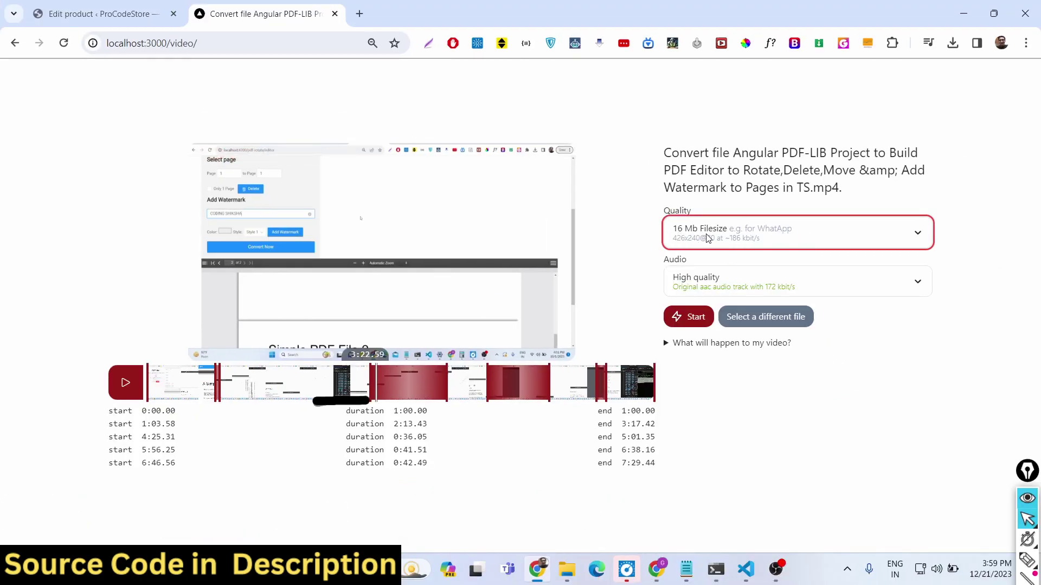
click(688, 315)
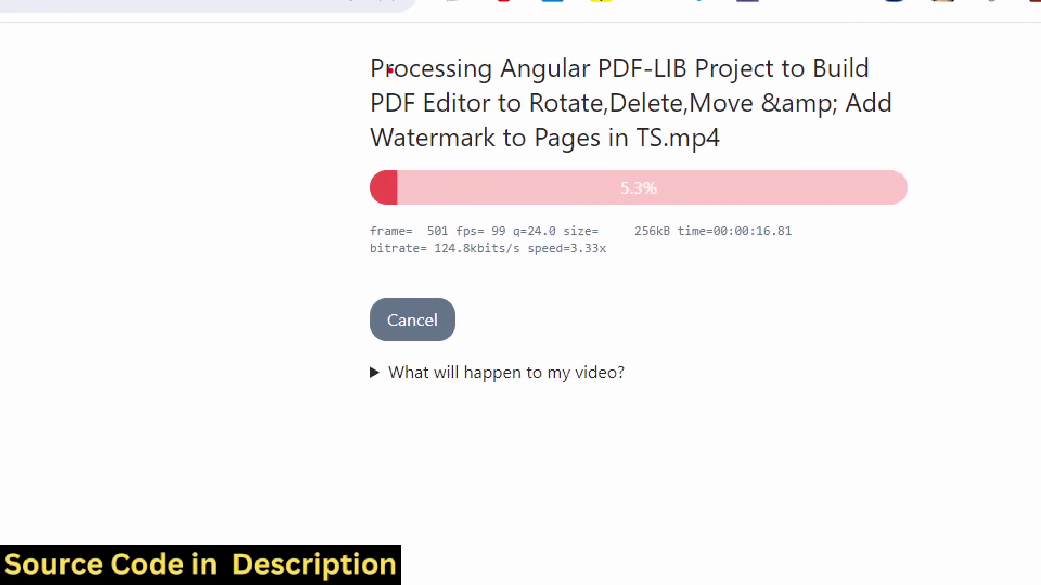
Wait while compression progresses to 63.7%, about 5888 kB written
mouse_move(361, 7)
mouse_down()
mouse_move(368, 288)
mouse_move(1003, 142)
mouse_move(952, 30)
mouse_up()
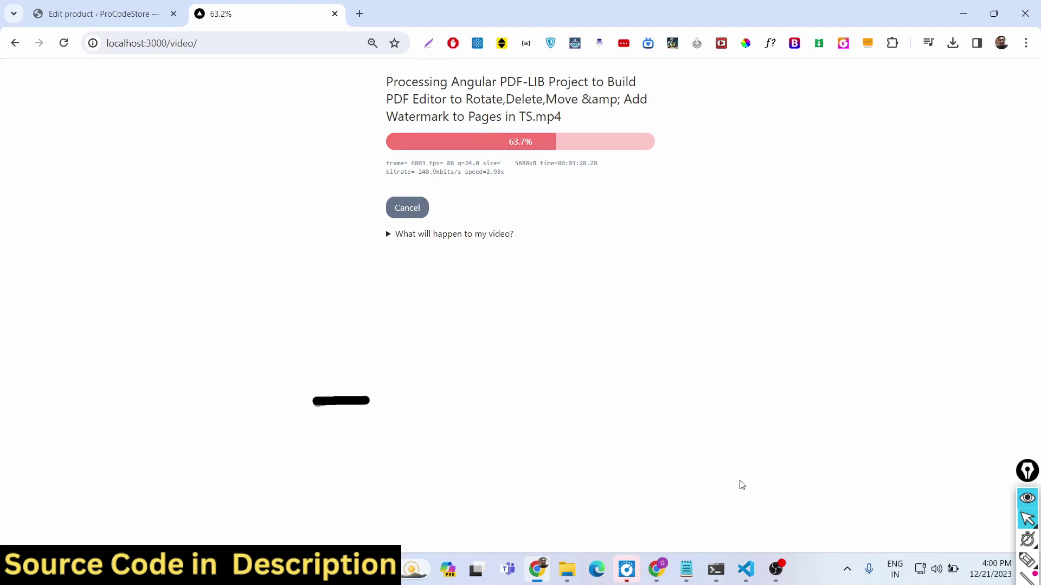
Switch to VS Code and open the ffmpegvideocompressor project's package.json
click(747, 569)
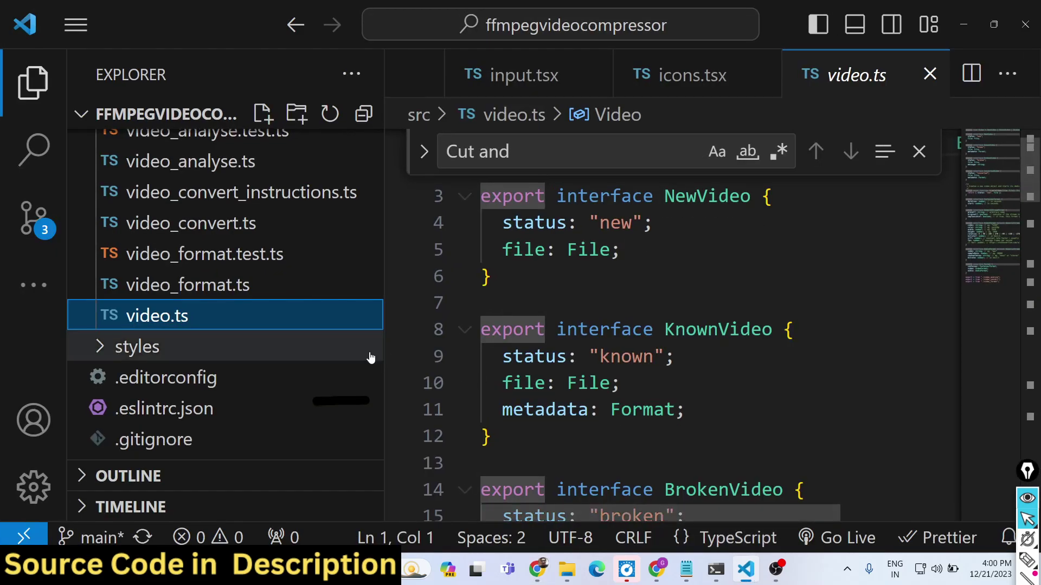
scroll(146, 362, down, 5)
scroll(146, 362, down, 2)
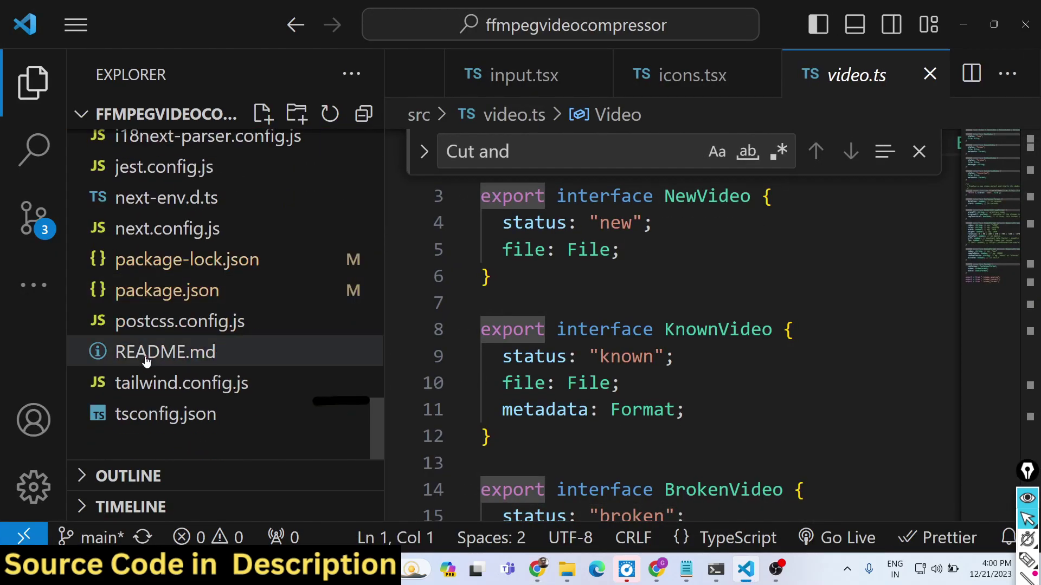
scroll(146, 362, up, 5)
scroll(146, 362, down, 5)
click(187, 299)
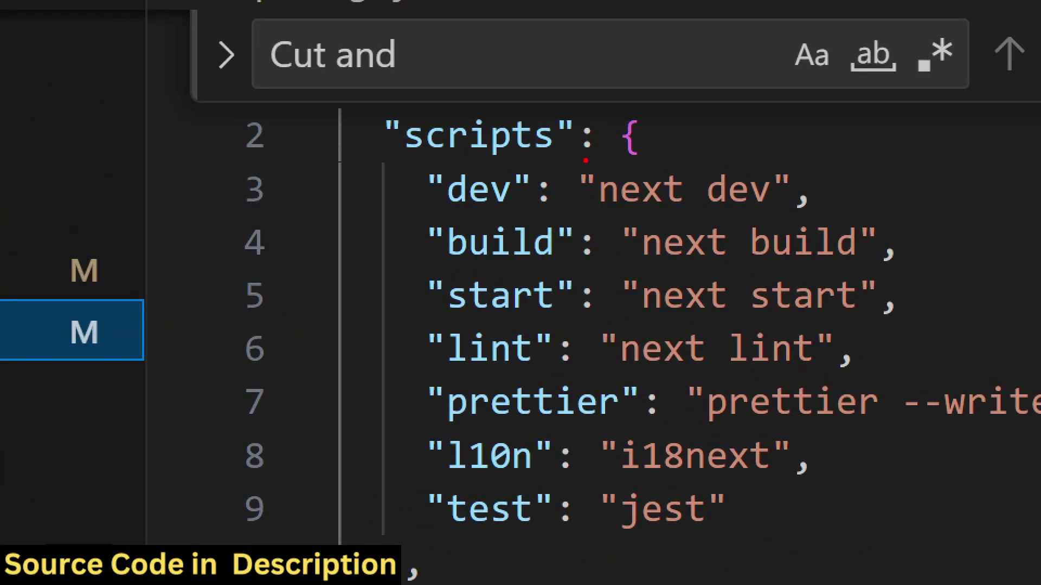
mouse_move(586, 160)
mouse_down()
mouse_move(673, 232)
mouse_move(810, 214)
mouse_up()
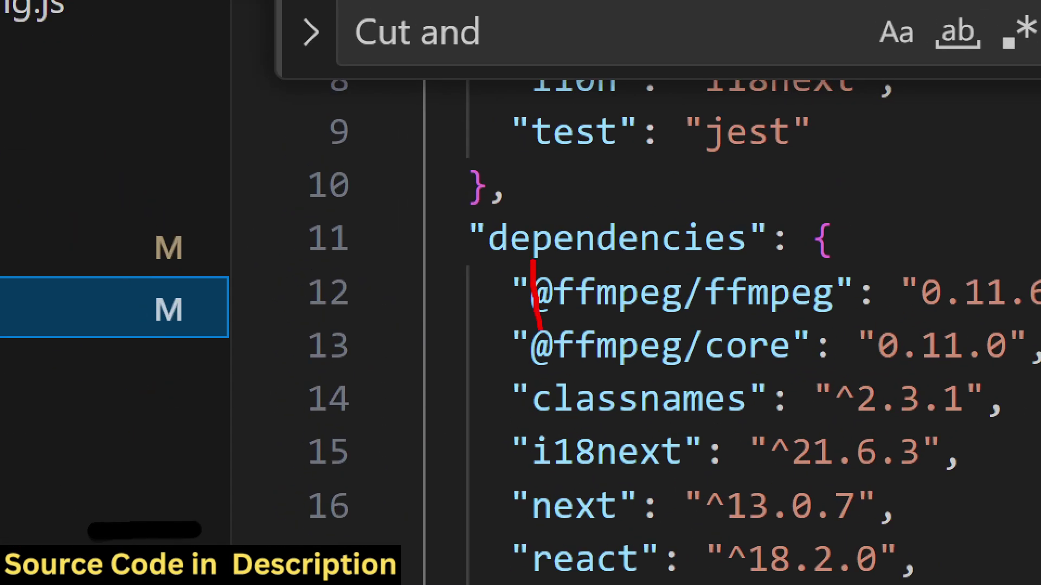
mouse_move(568, 383)
mouse_down()
mouse_move(895, 351)
mouse_move(705, 244)
mouse_move(542, 252)
mouse_up()
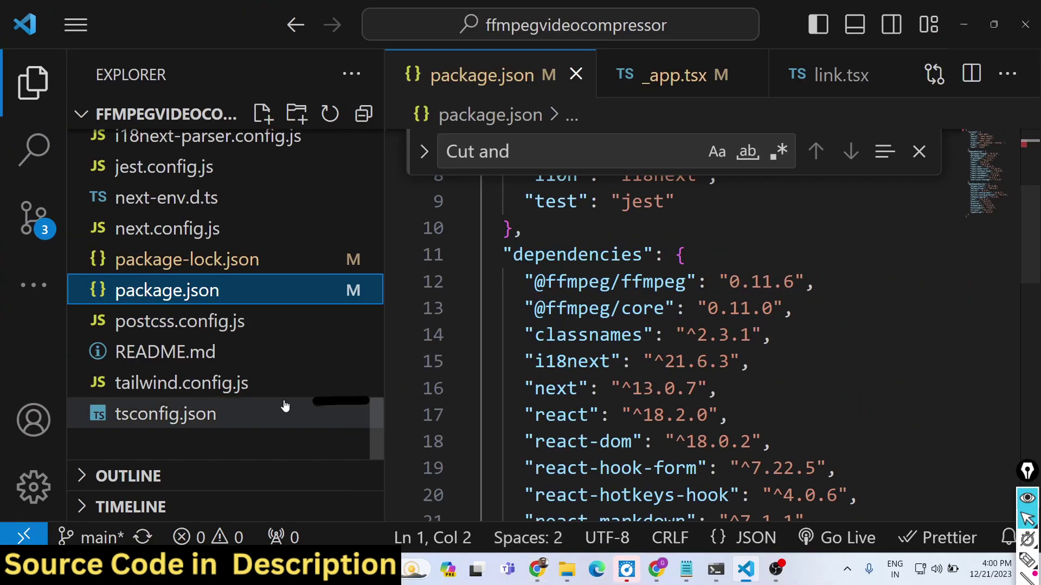
Open demo.tsx, button.tsx and icons.tsx, then bring the dev-server terminal forward
scroll(254, 369, up, 5)
scroll(228, 320, up, 10)
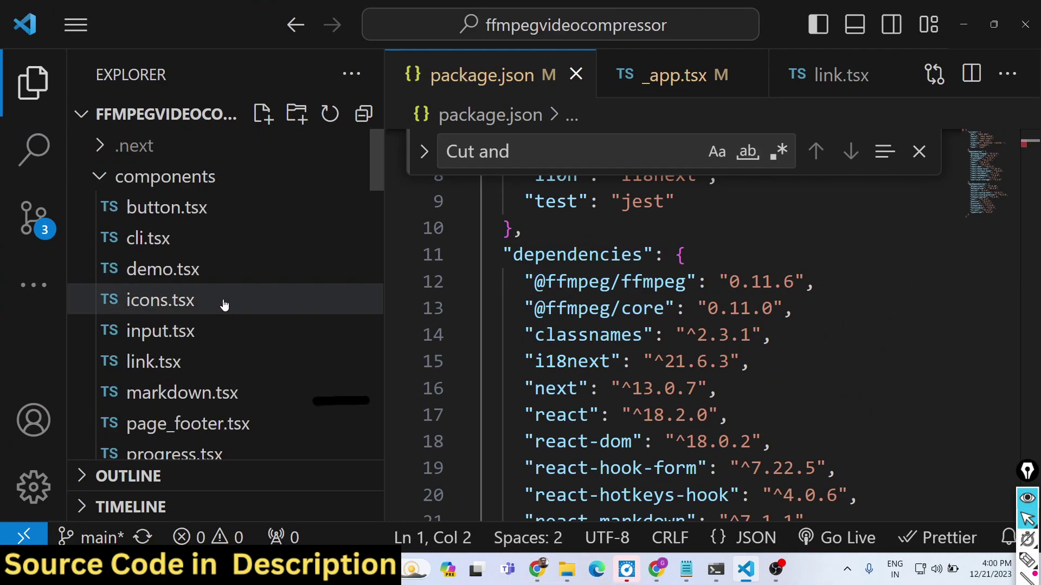
click(165, 281)
click(174, 207)
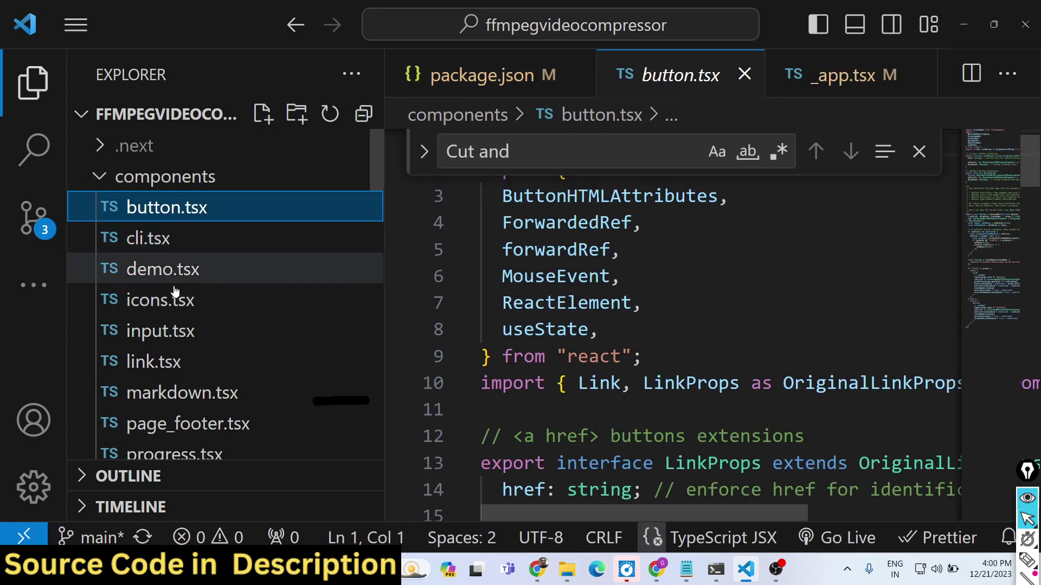
click(171, 301)
scroll(174, 337, down, 10)
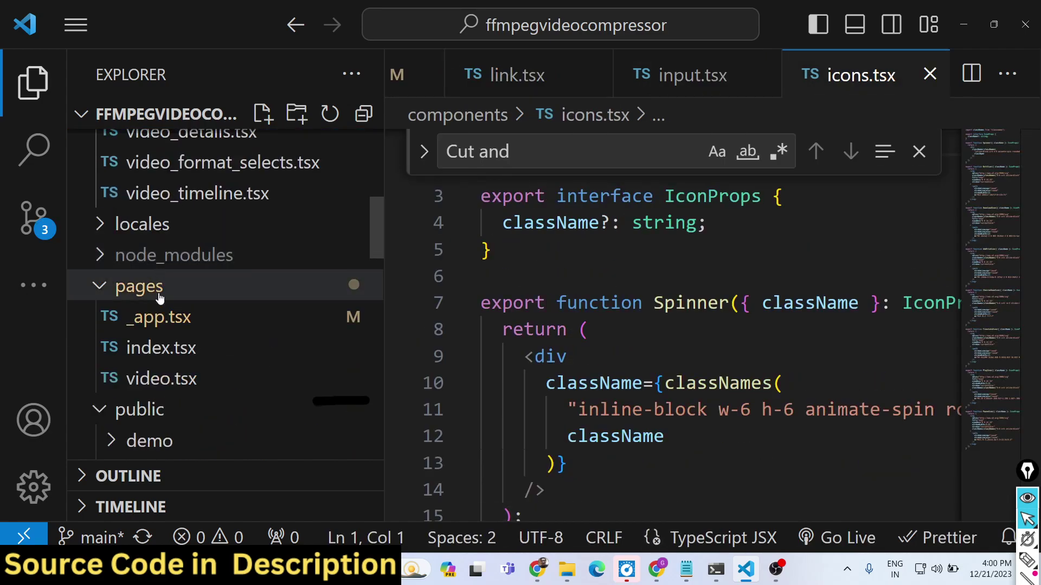
scroll(596, 326, down, 4)
click(716, 569)
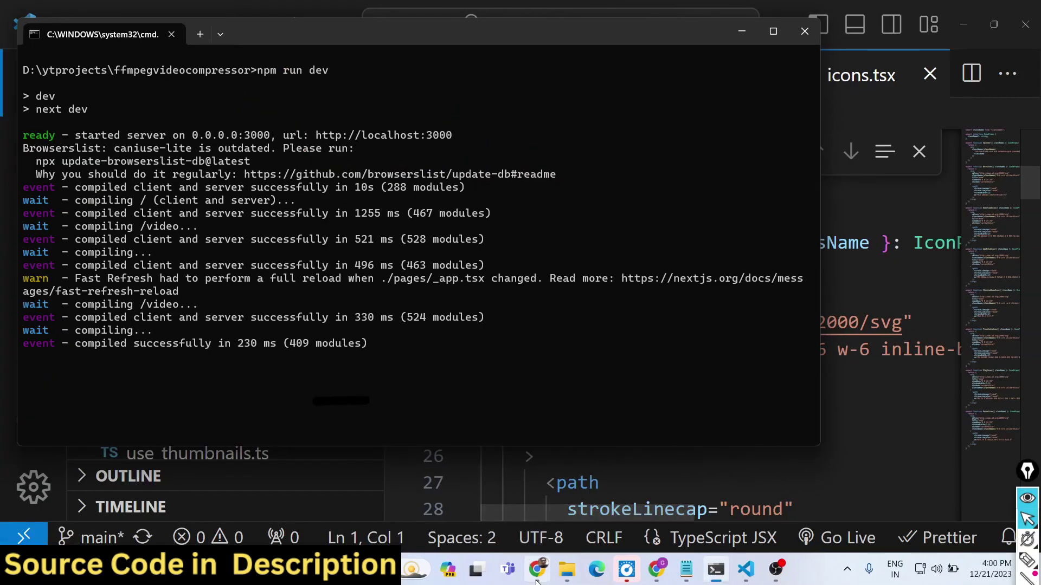
Return to Chrome, where the 10,566 kB, 5:14 TS.clip.mp4 has finished compressing
click(536, 577)
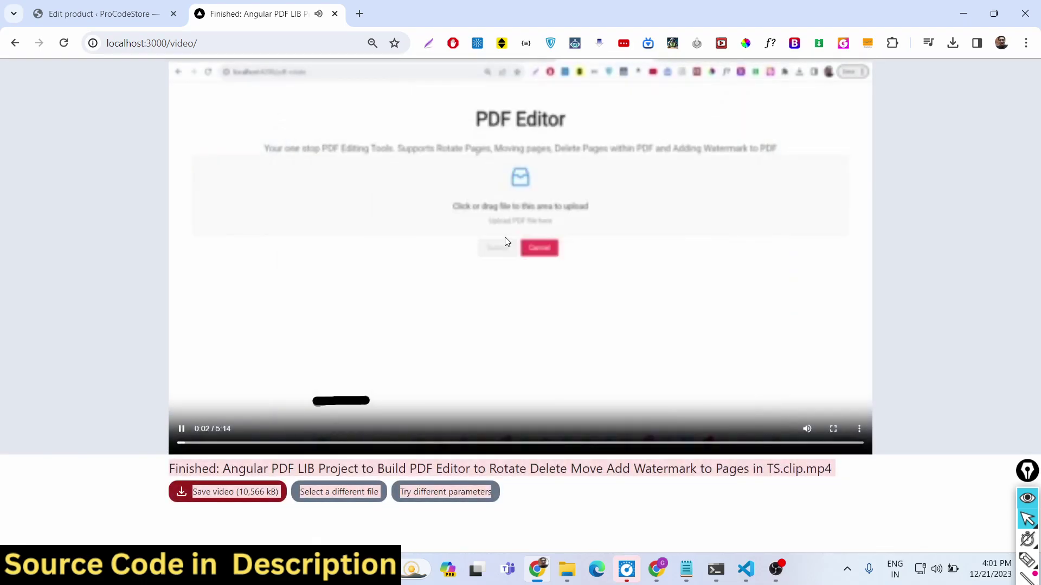
Skim the finished clip by seeking through it to around 3:21 and near the end
click(265, 443)
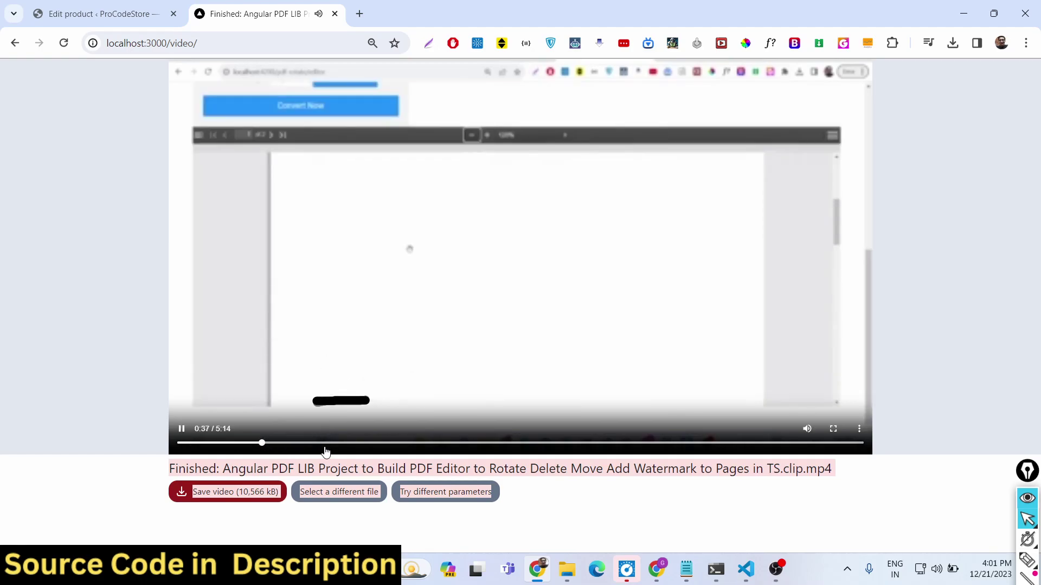
click(372, 443)
click(534, 443)
click(616, 443)
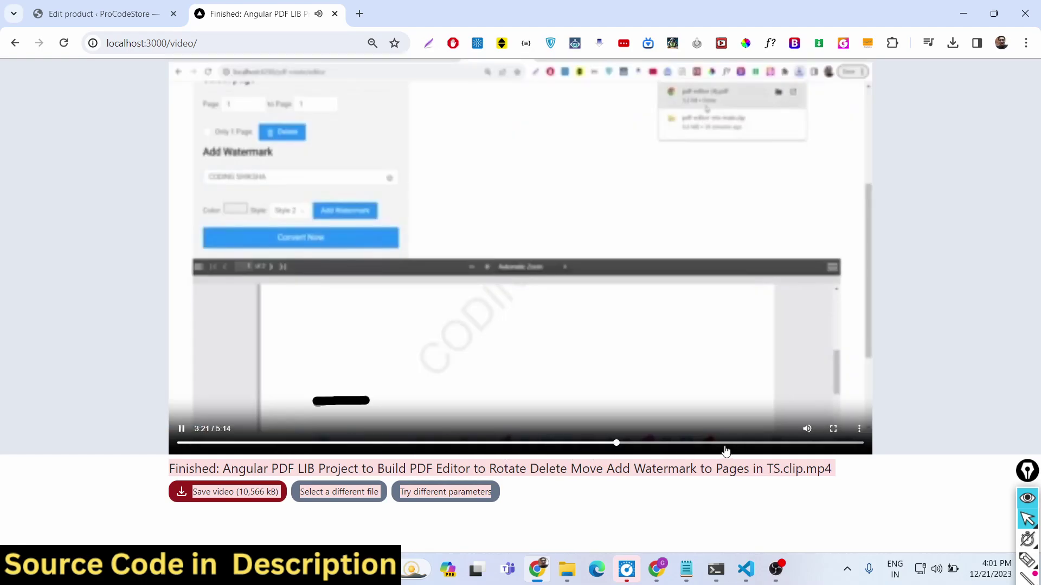
click(725, 443)
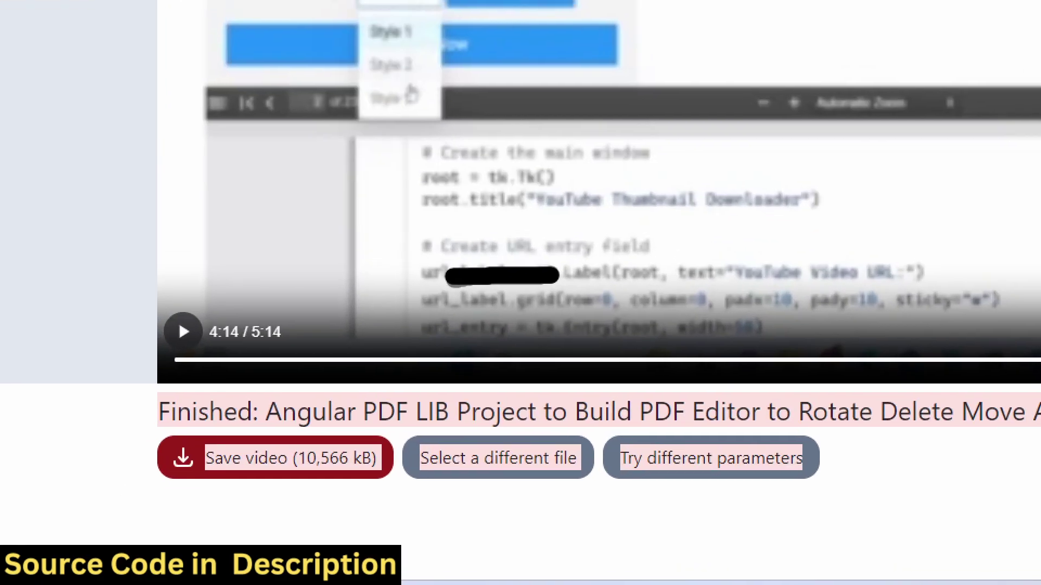
mouse_move(155, 476)
mouse_down()
mouse_move(155, 526)
mouse_move(291, 519)
mouse_up()
drag(406, 527, 402, 432)
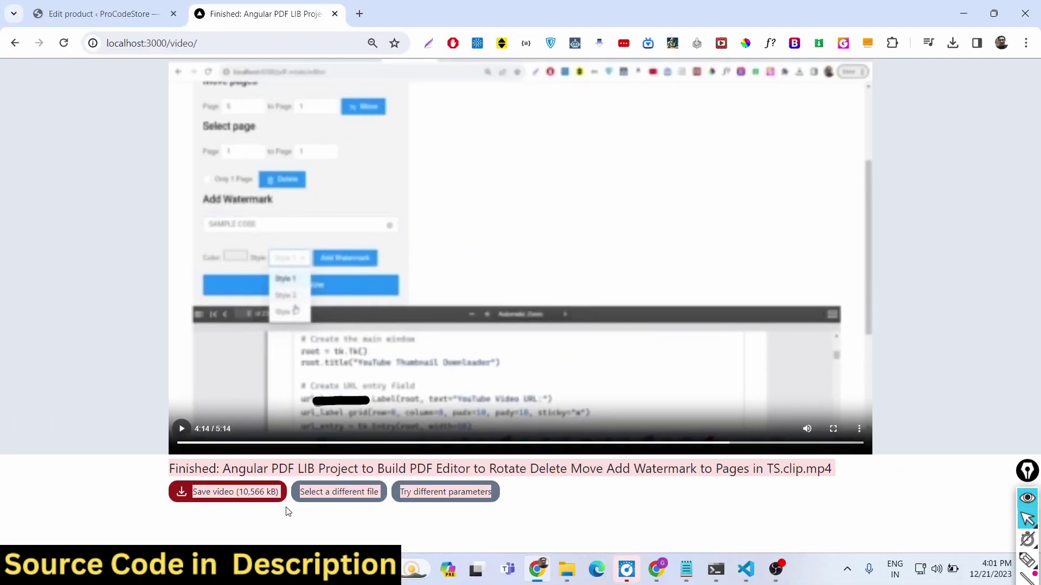
Save the 10,566 kB TS.clip.mp4 and open it from the downloads list
click(323, 479)
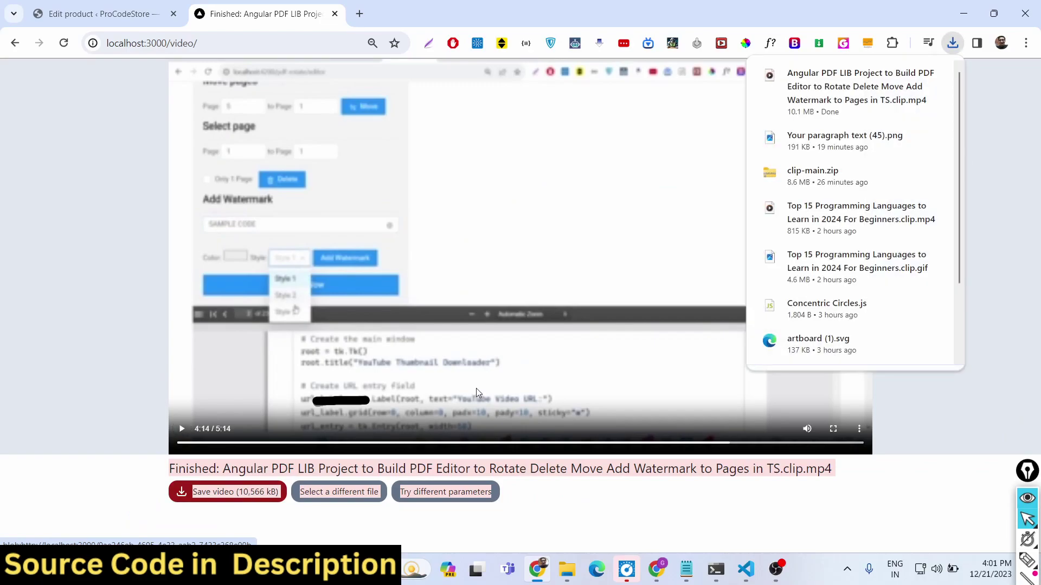
mouse_move(855, 86)
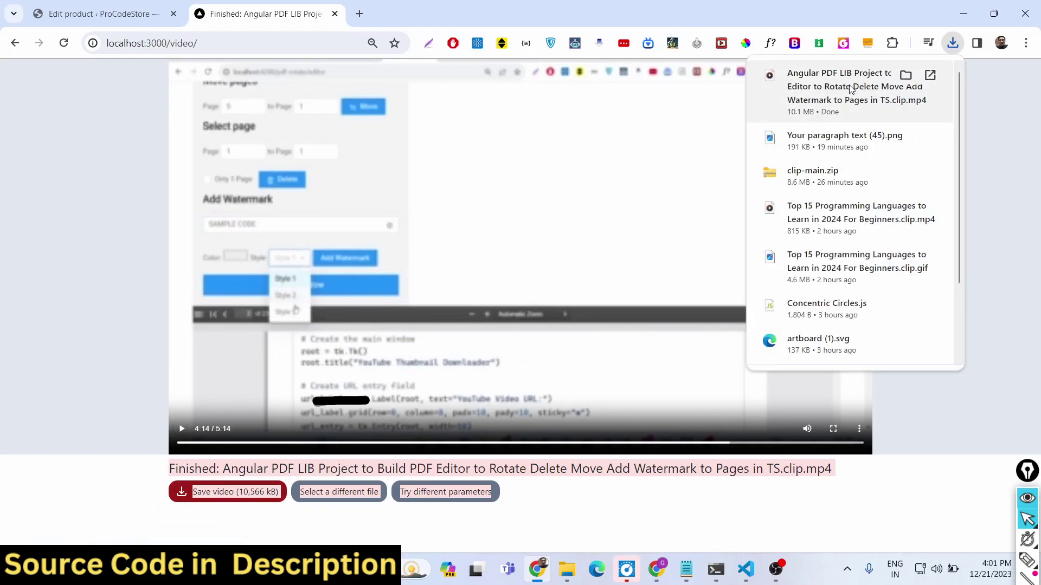
click(848, 95)
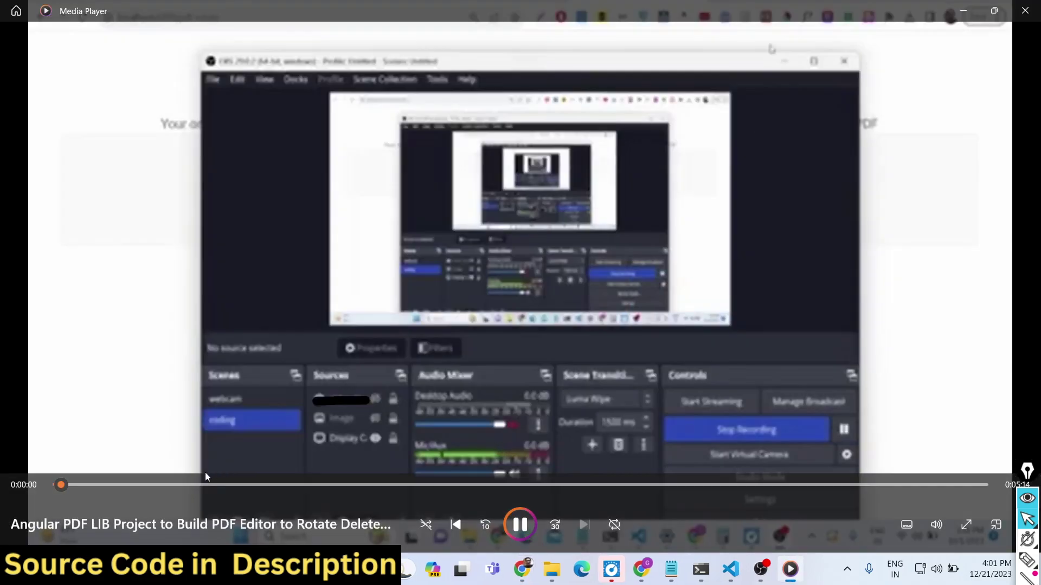
Play the saved clip in Media Player, skimming ahead and back to 1:53, then close it
click(175, 483)
click(307, 486)
click(428, 485)
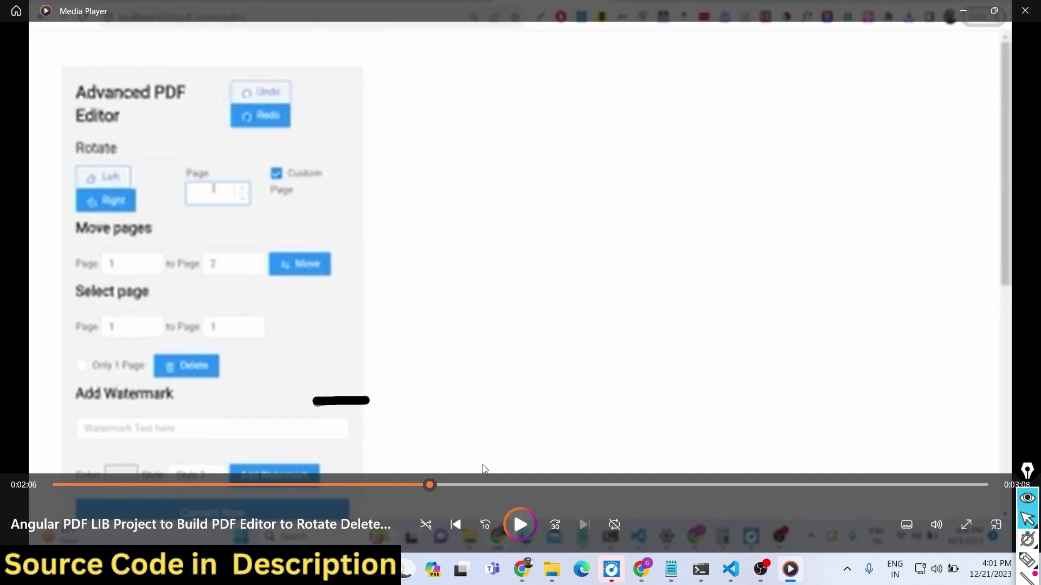
click(566, 485)
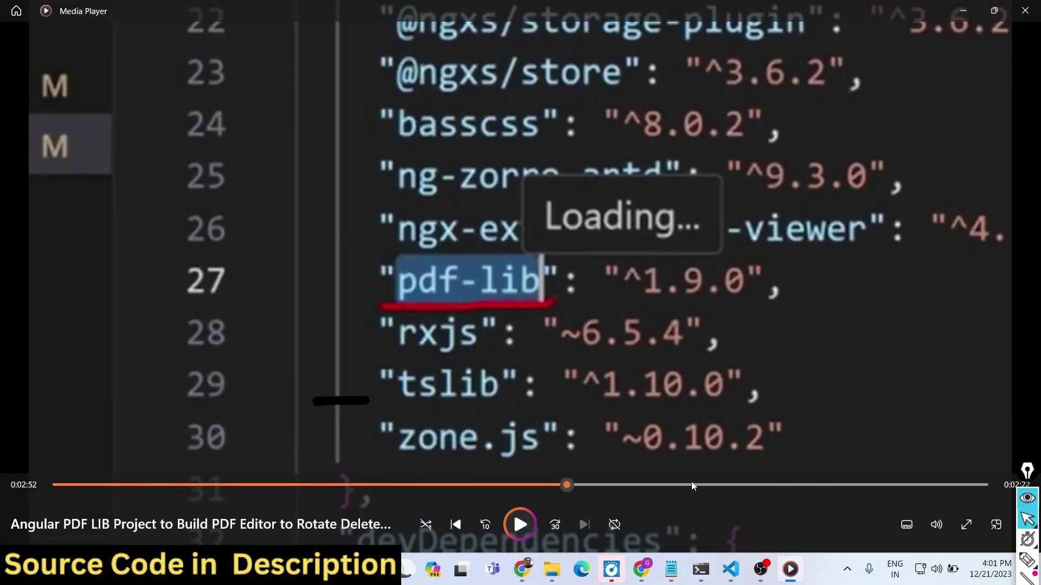
drag(692, 486, 856, 488)
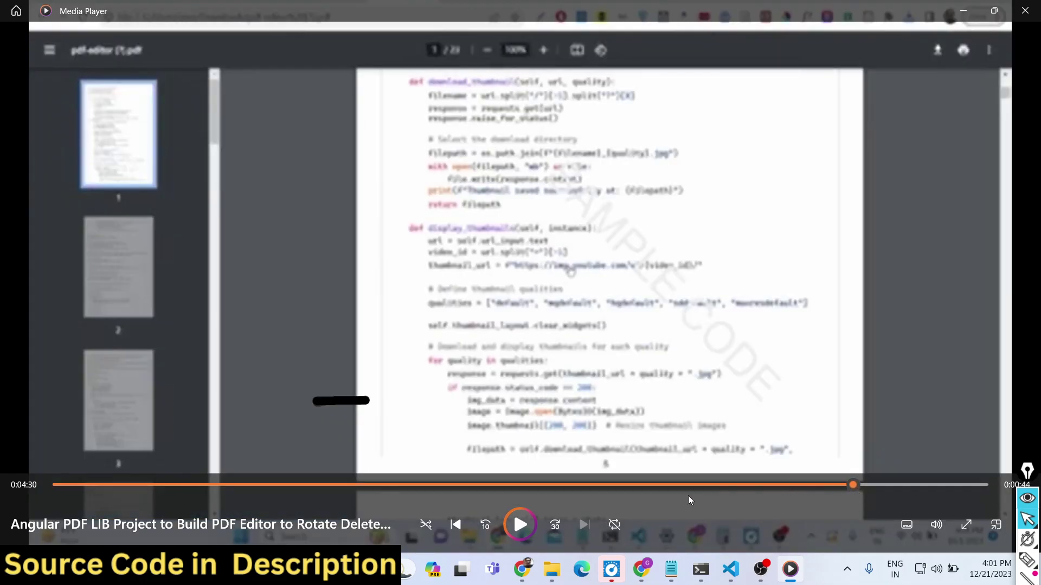
drag(525, 488, 615, 484)
click(1025, 11)
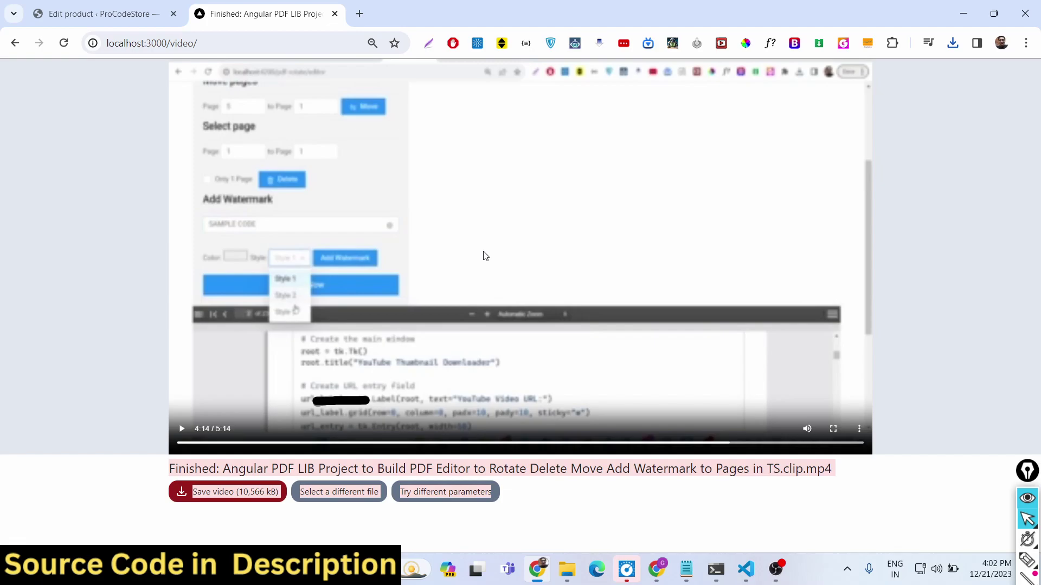
Return to the start page and load the second Angular PDF-LIB video, TS_compressed.mp4
click(362, 493)
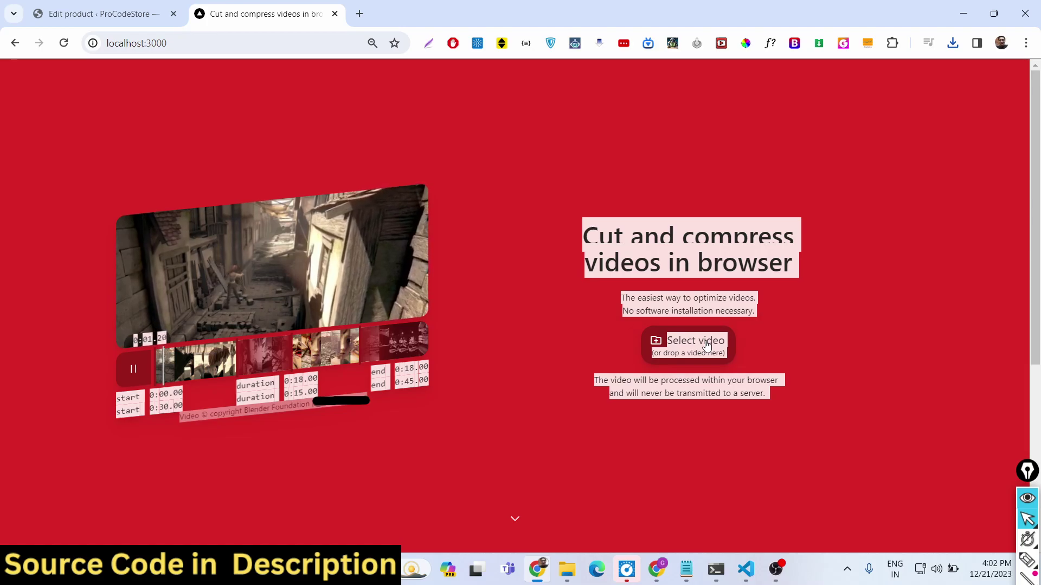
click(704, 341)
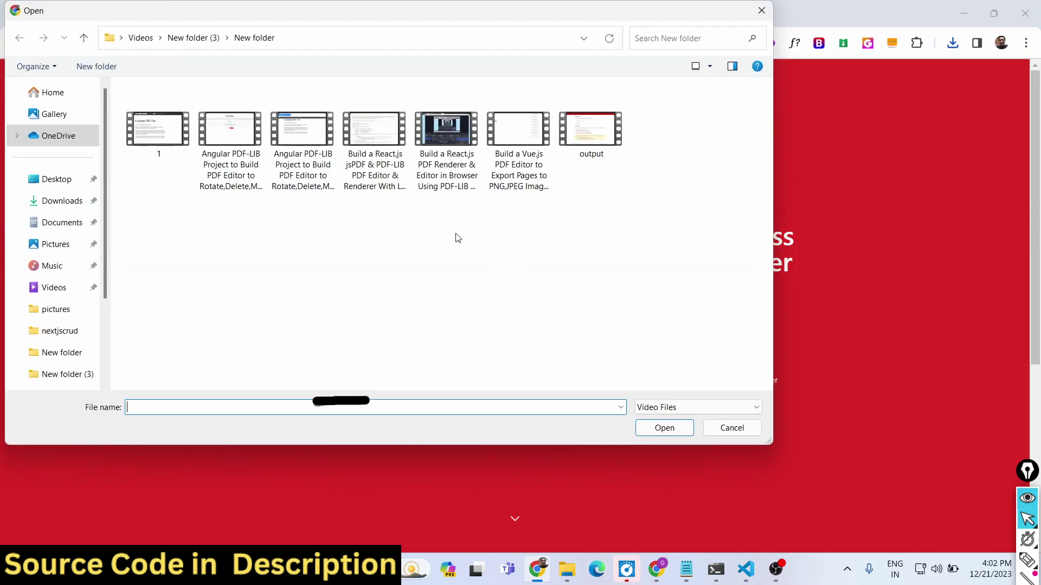
click(316, 157)
double_click(317, 157)
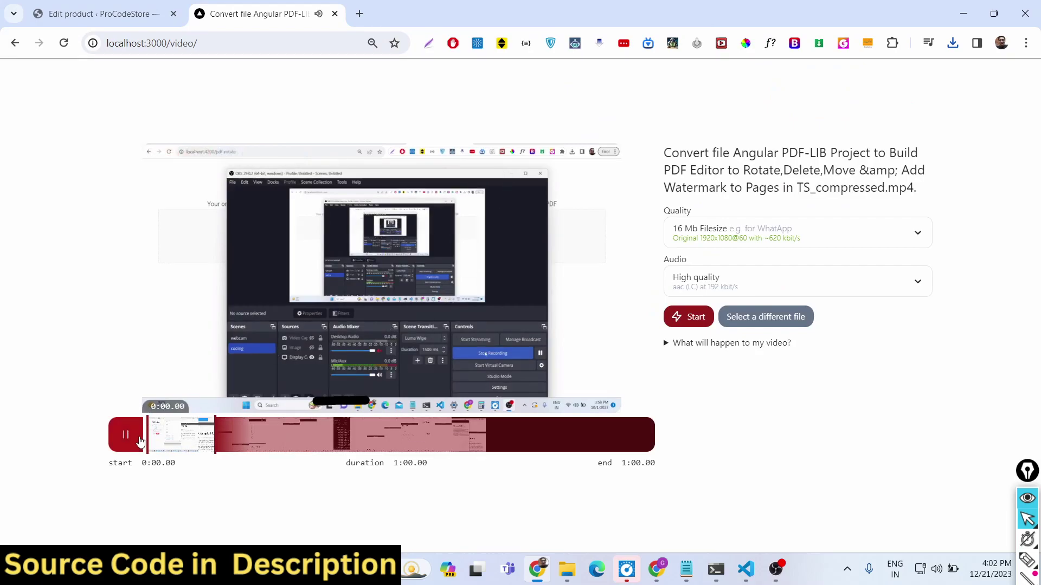
Pause the preview and compare the 4:3, 3:4 and 9:16 crops
click(126, 444)
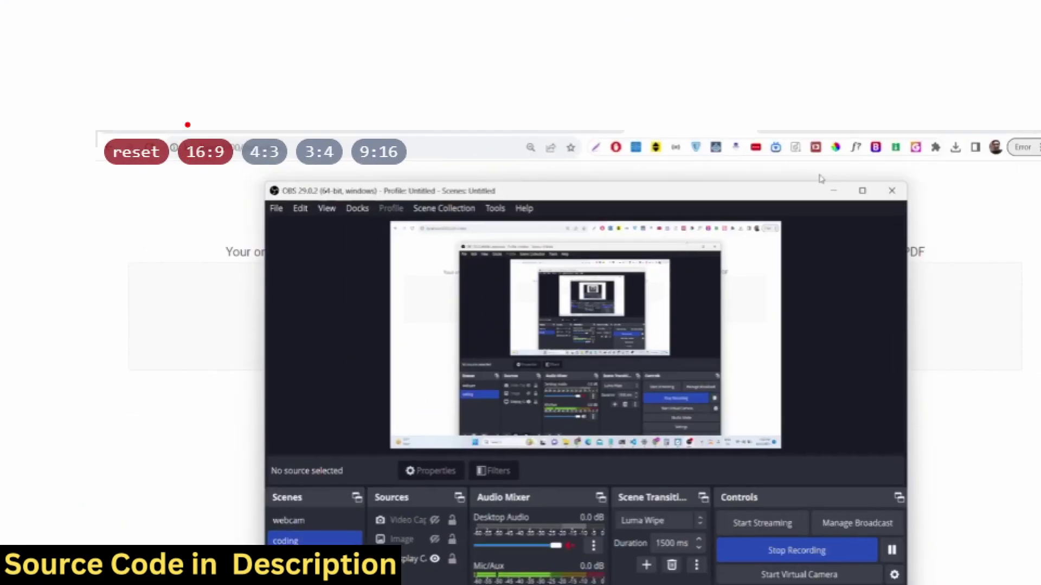
drag(180, 101, 168, 171)
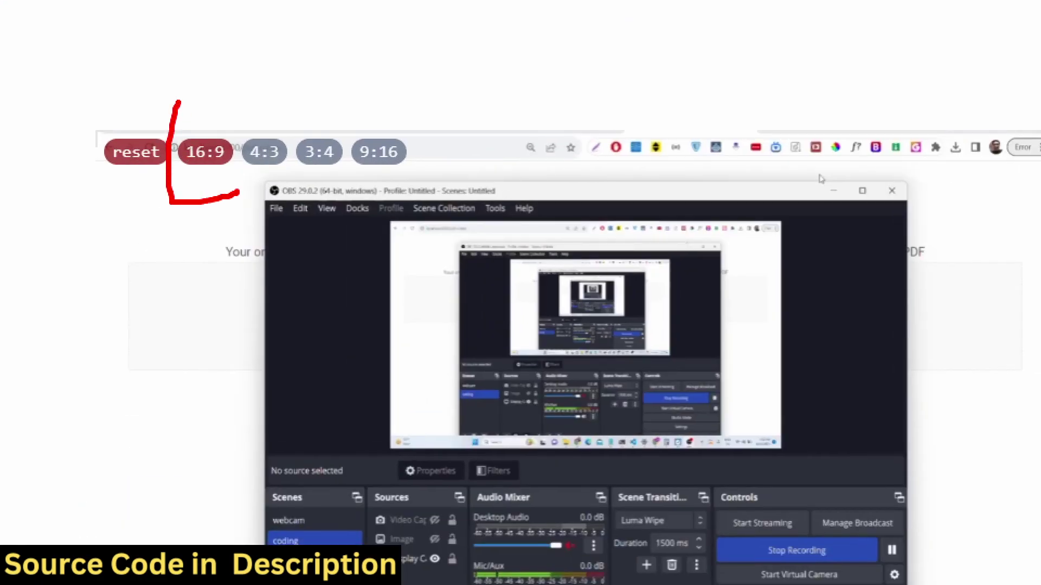
drag(238, 192, 212, 95)
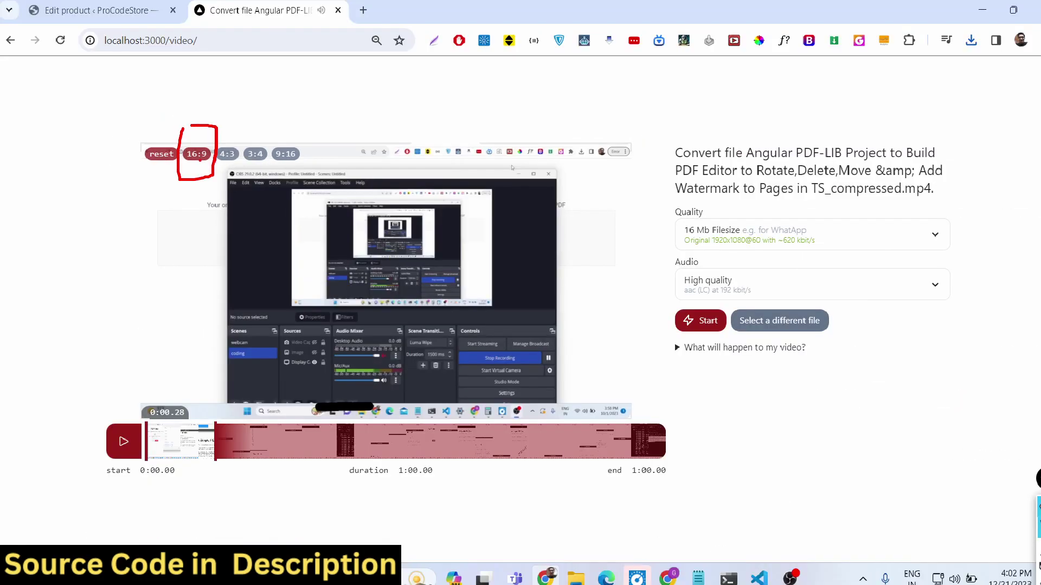
click(227, 155)
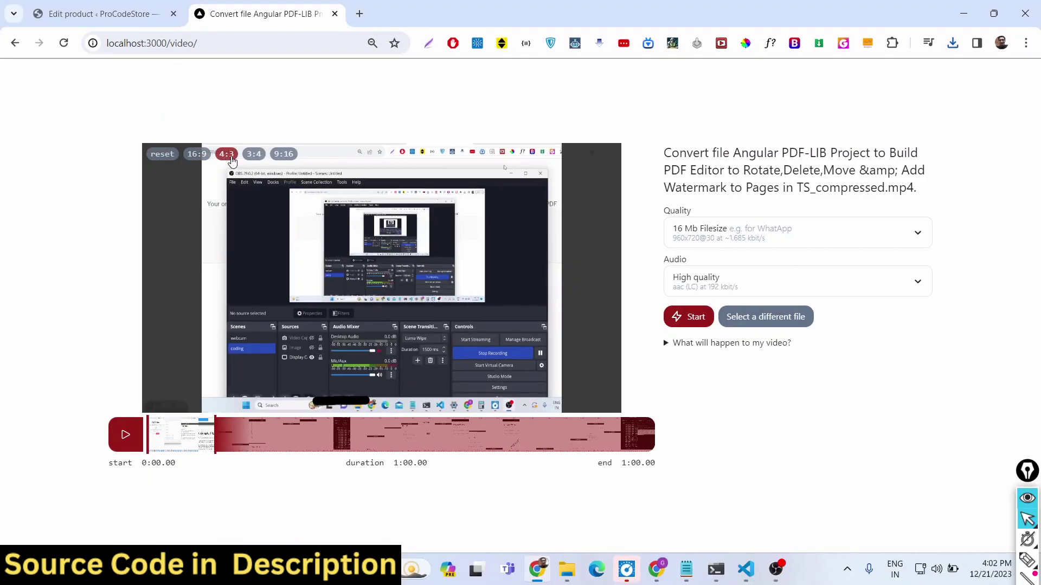
click(255, 155)
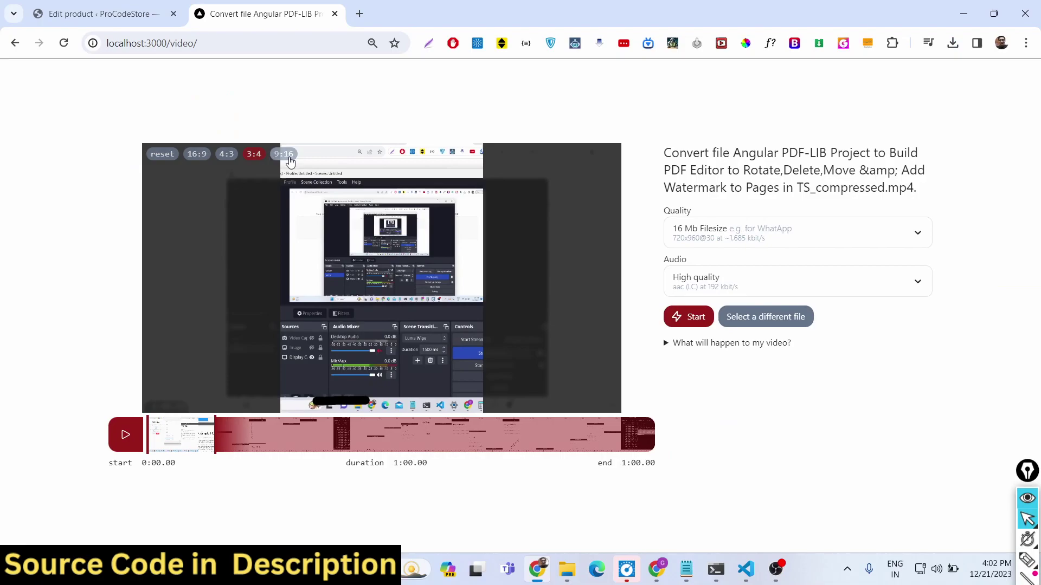
click(289, 158)
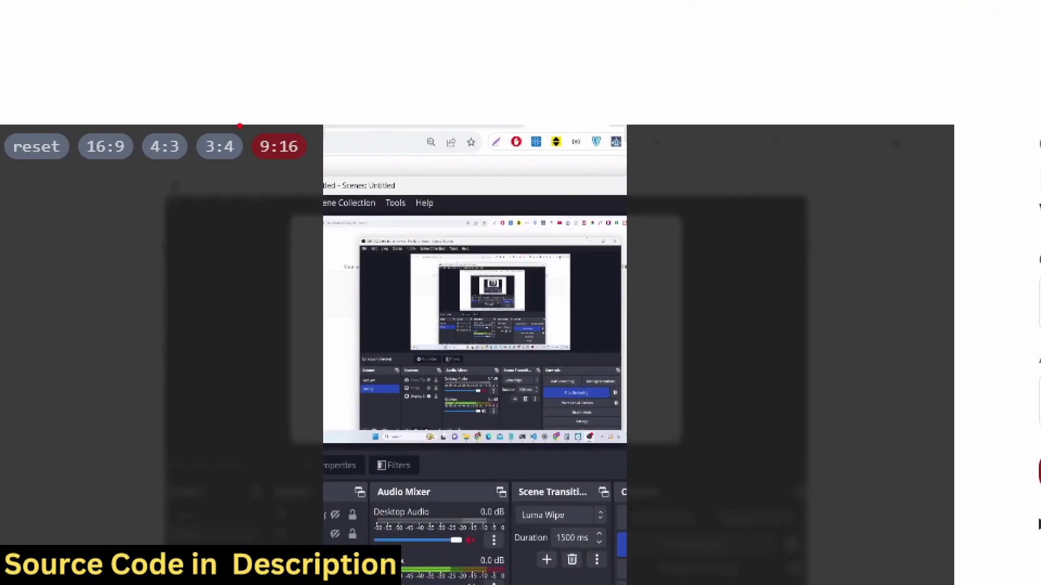
mouse_move(246, 88)
mouse_down()
mouse_move(247, 186)
mouse_move(345, 130)
mouse_move(242, 49)
mouse_up()
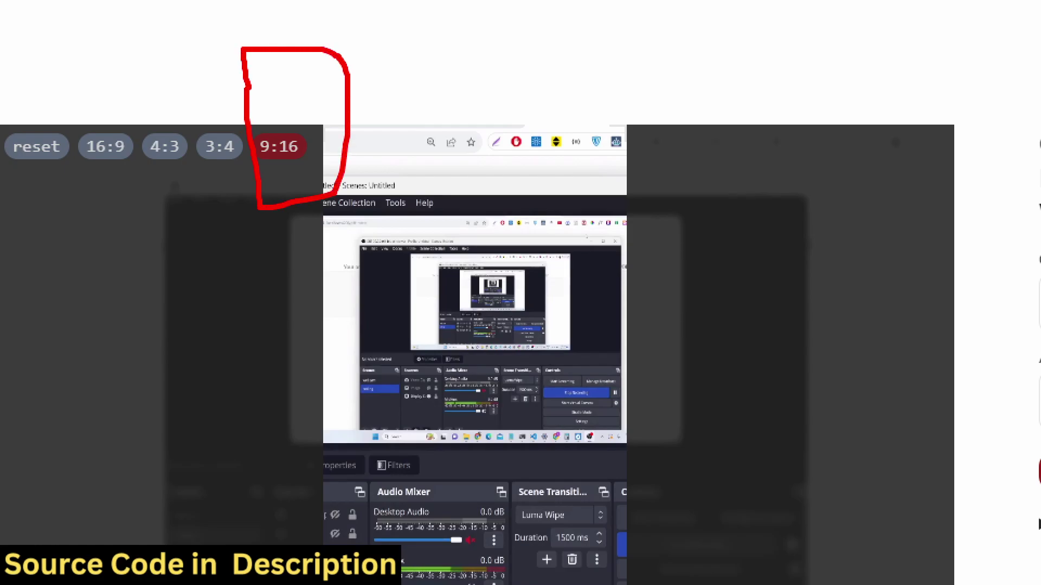
key(Escape)
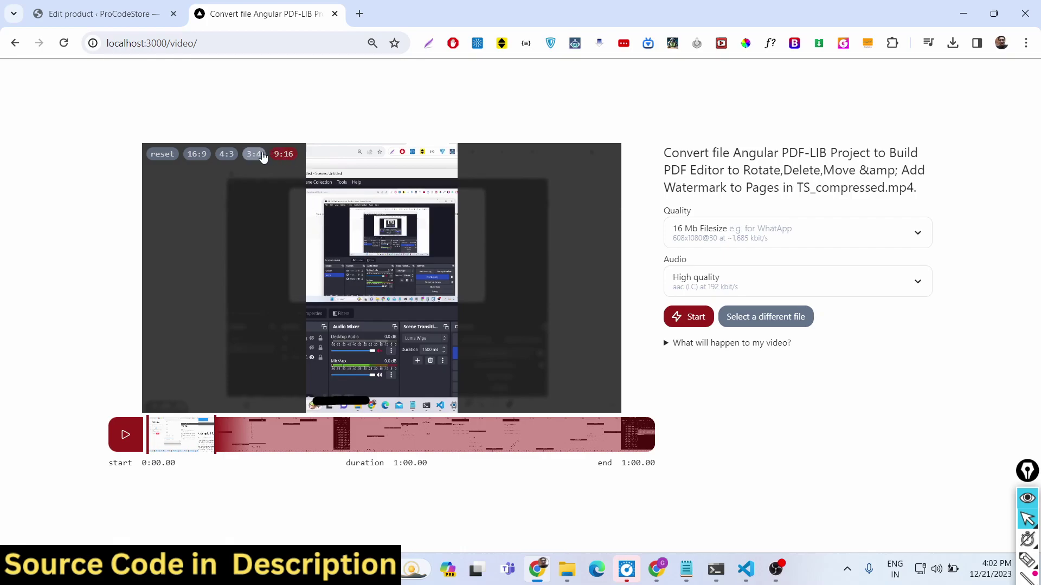
Cycle the crop through 3:4, 4:3, 16:9 and 9:16, then discard the video for another file
click(261, 156)
click(227, 156)
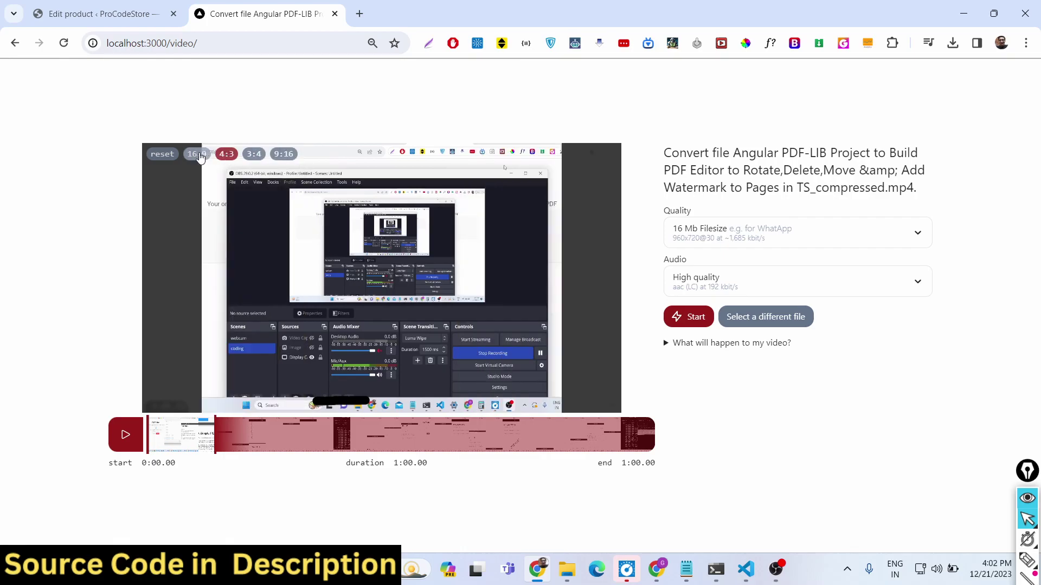
click(196, 157)
click(285, 157)
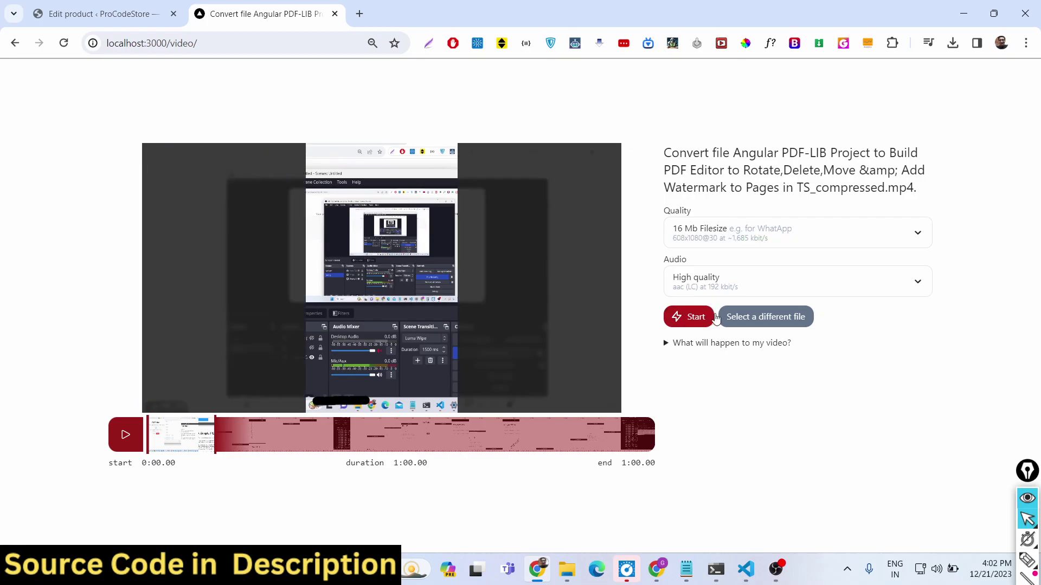
click(744, 318)
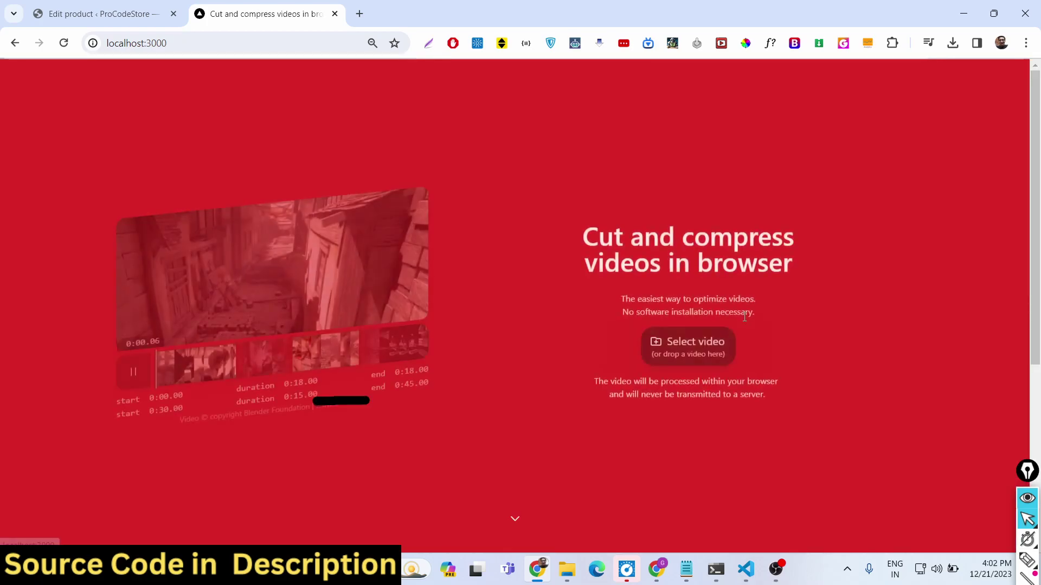
click(703, 337)
Load the Top 15 Programming Languages MP4 from Downloads and crop it to 4:3
click(71, 202)
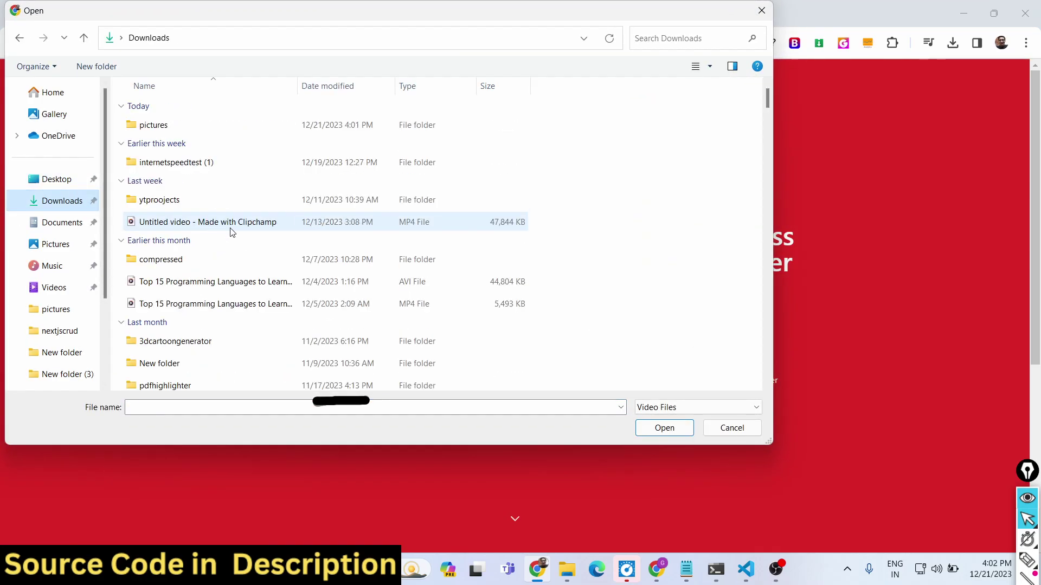
scroll(235, 271, down, 1)
double_click(254, 254)
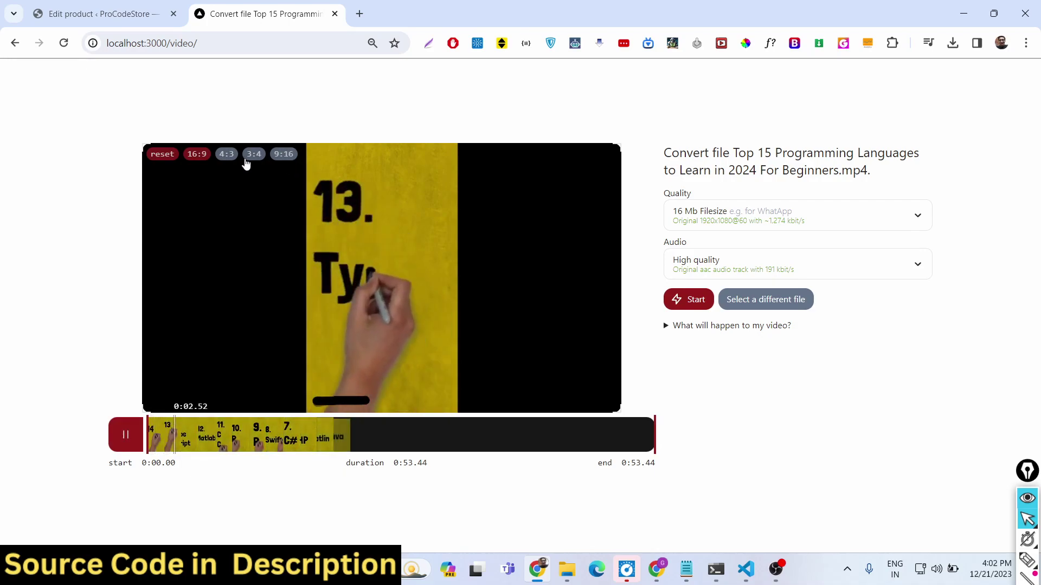
click(226, 157)
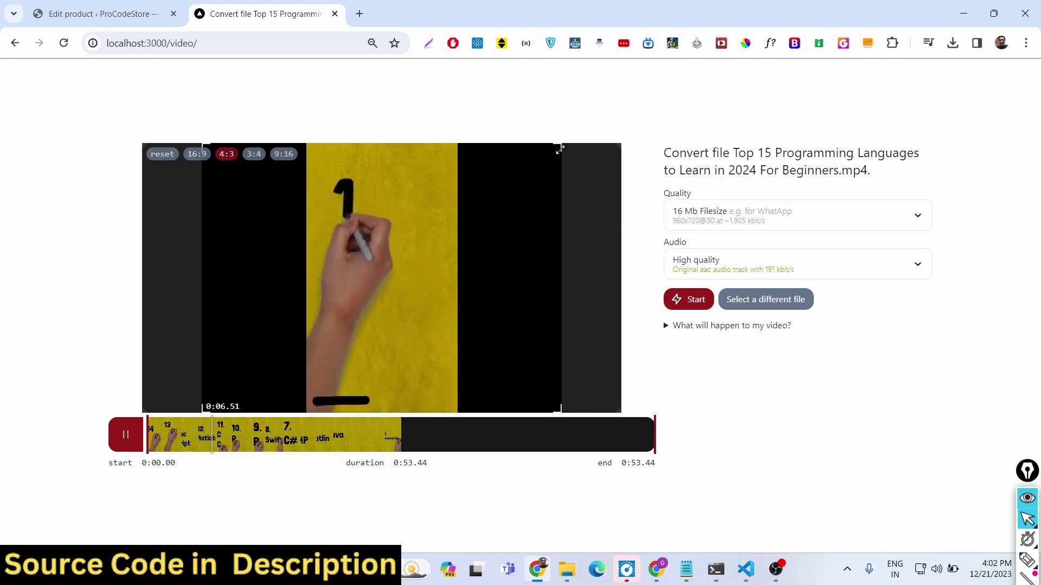
Adjust the crop frame by hand around the yellow panel to 604x644
drag(559, 146, 441, 201)
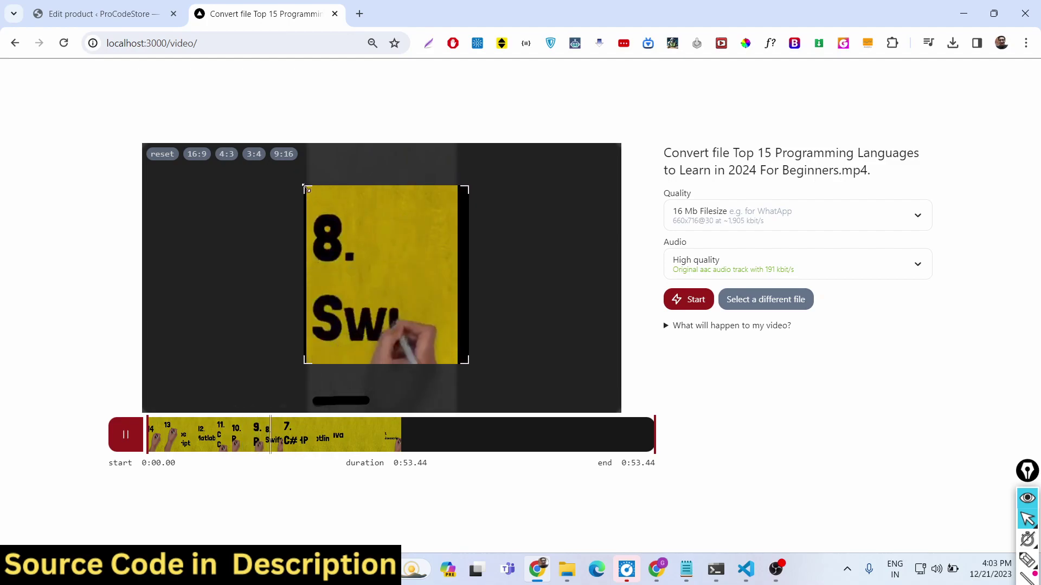
drag(307, 189, 306, 145)
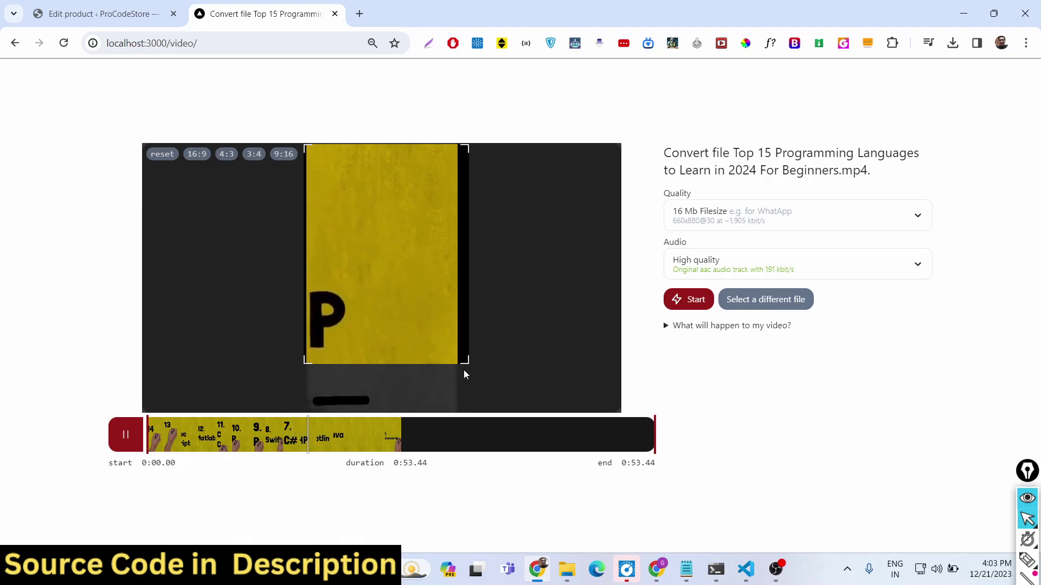
mouse_move(465, 371)
mouse_down()
mouse_move(455, 410)
mouse_move(454, 366)
mouse_up()
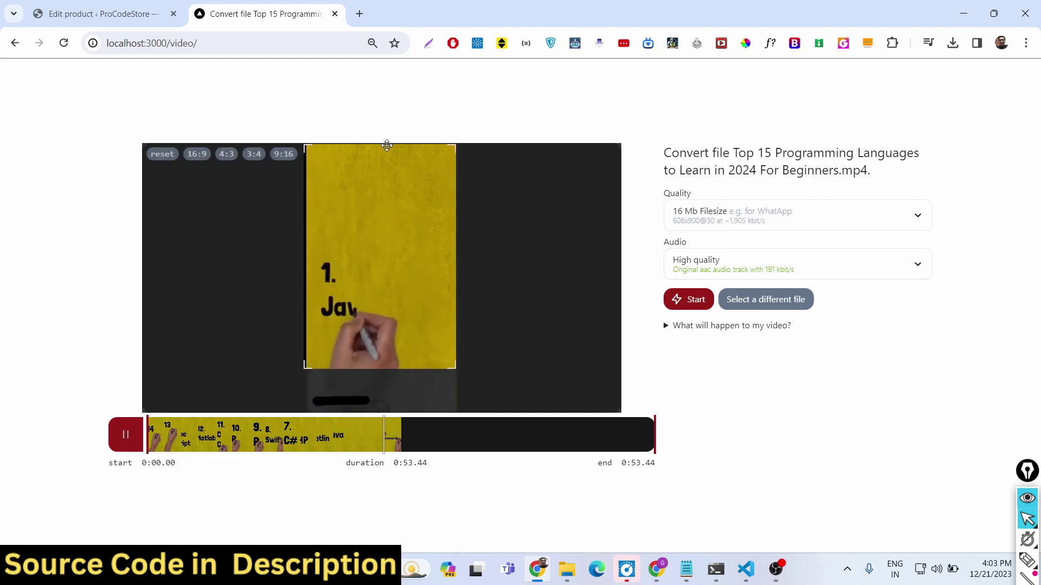
drag(387, 148, 369, 160)
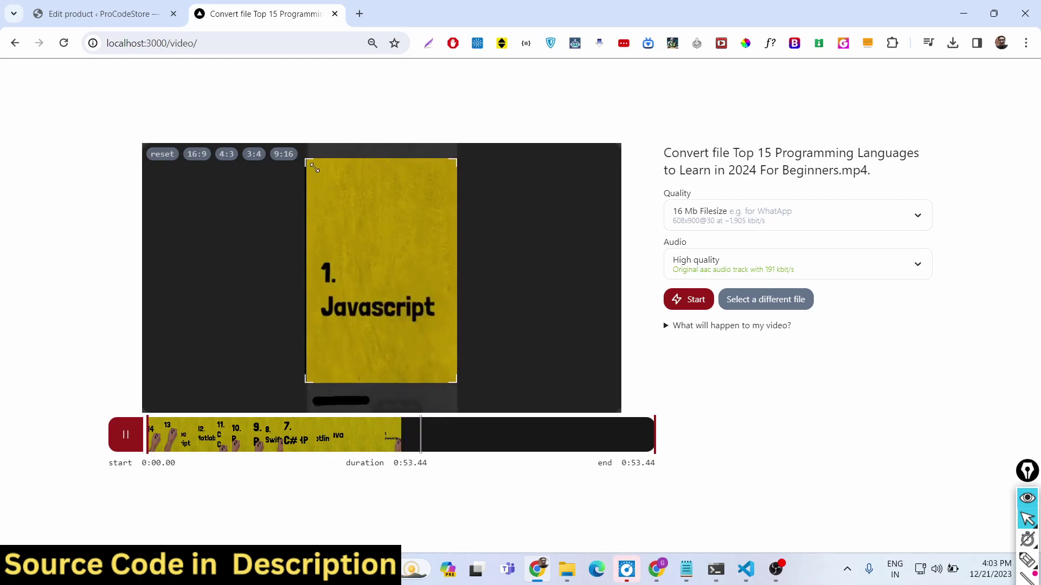
drag(306, 159, 309, 201)
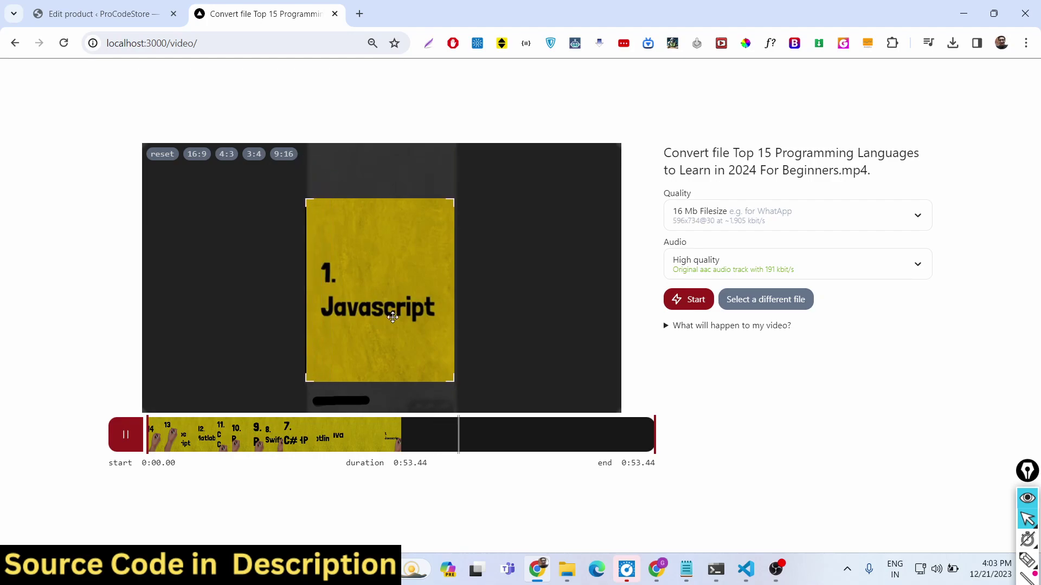
drag(452, 380, 447, 355)
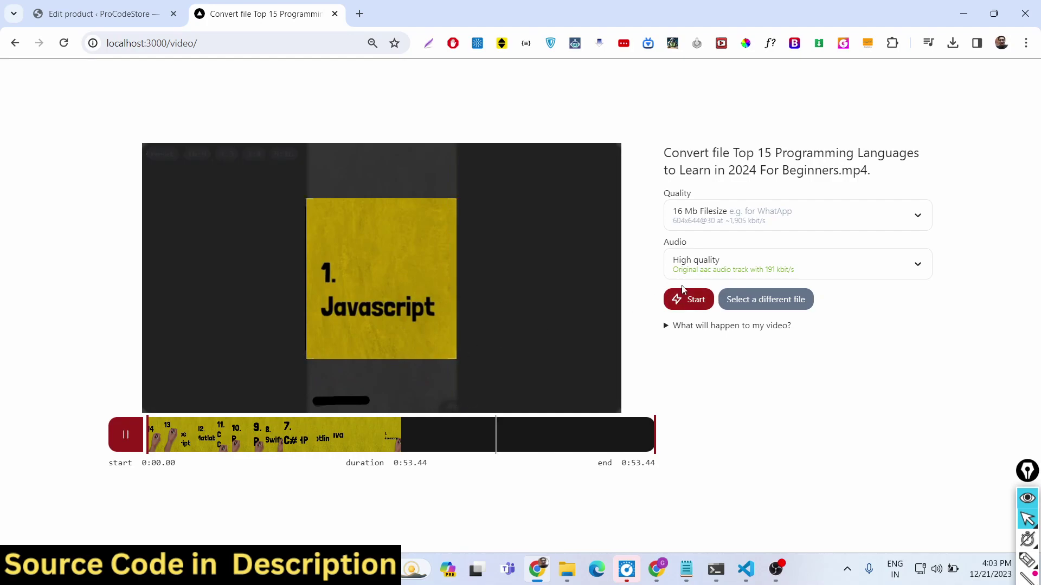
Set Quality to HD Resolution and Audio to No audio, then start the conversion
click(747, 217)
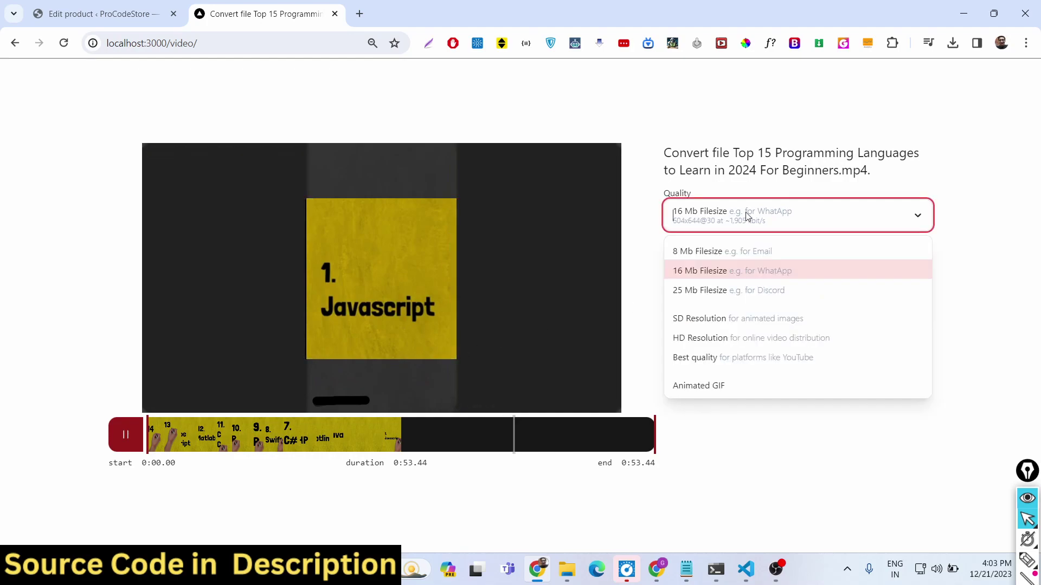
click(765, 343)
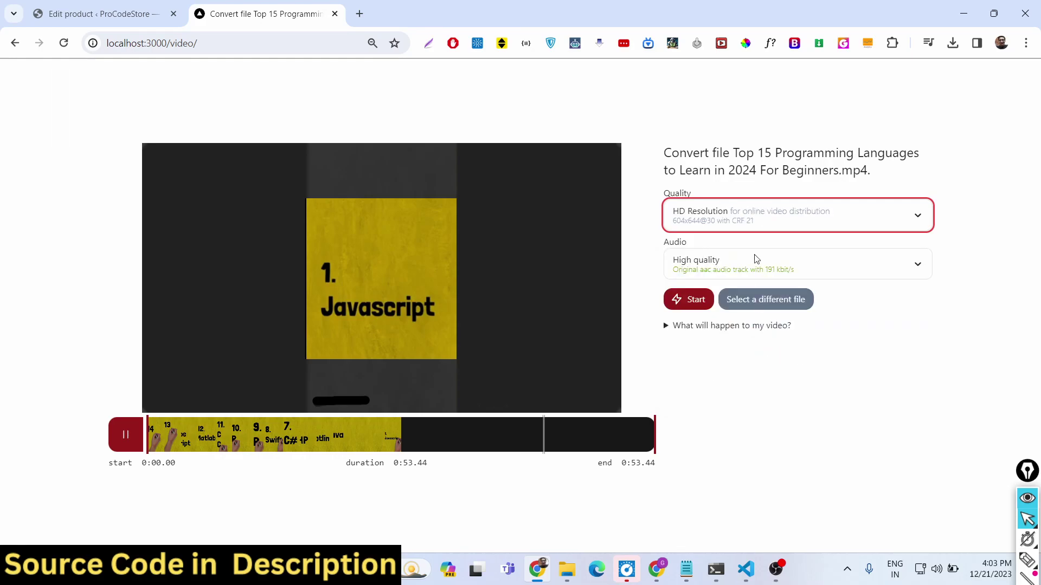
click(717, 271)
click(718, 298)
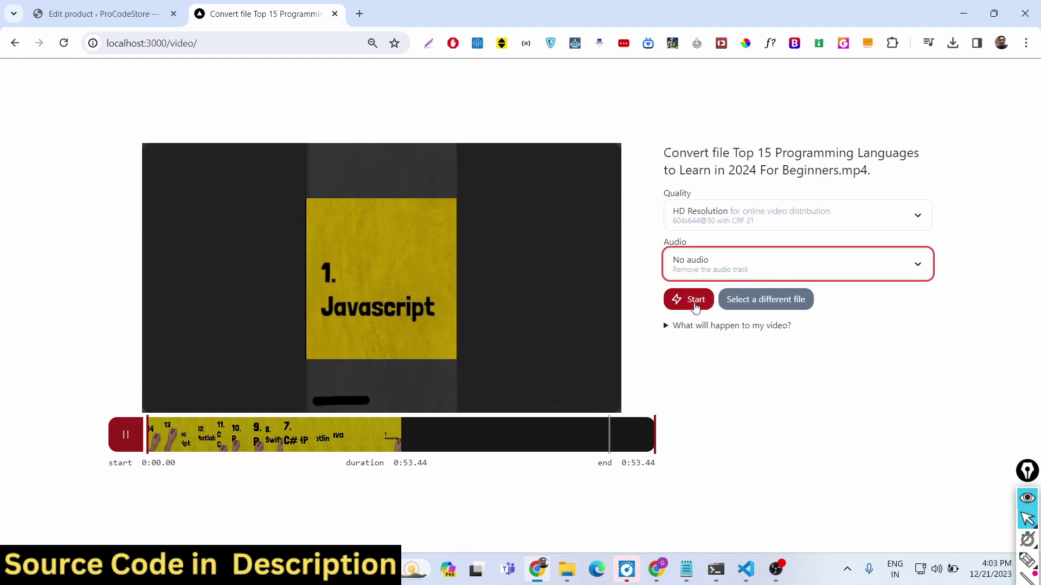
click(692, 300)
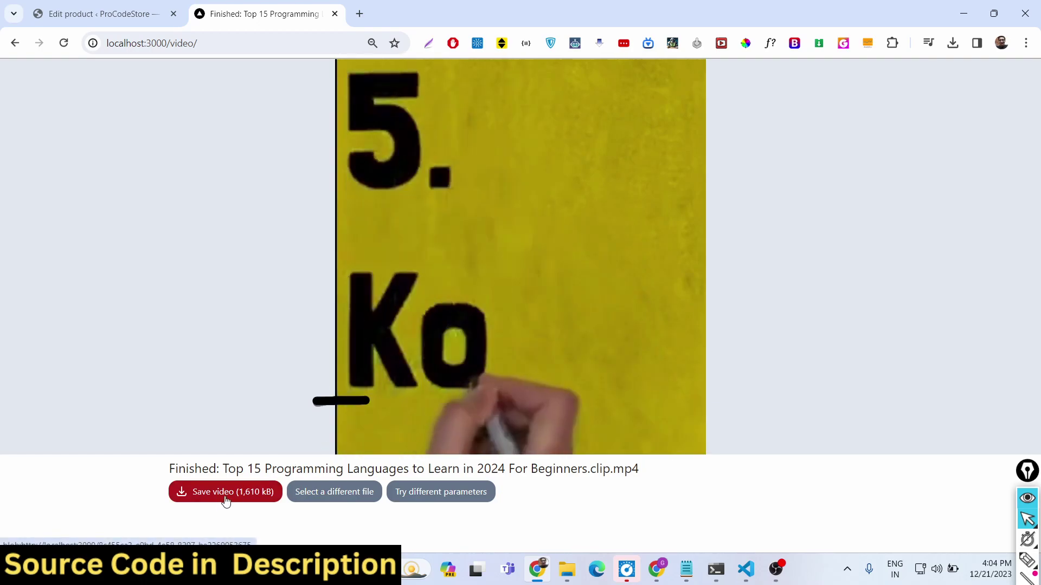
Save the converted Top 15 clip, play it in Media Player, and return to the start page
click(227, 492)
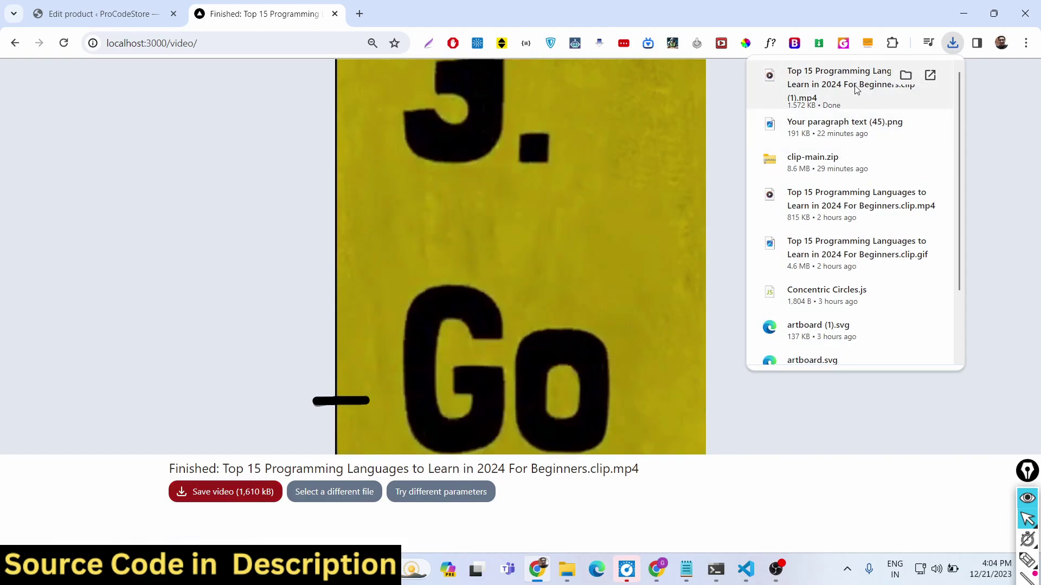
click(855, 89)
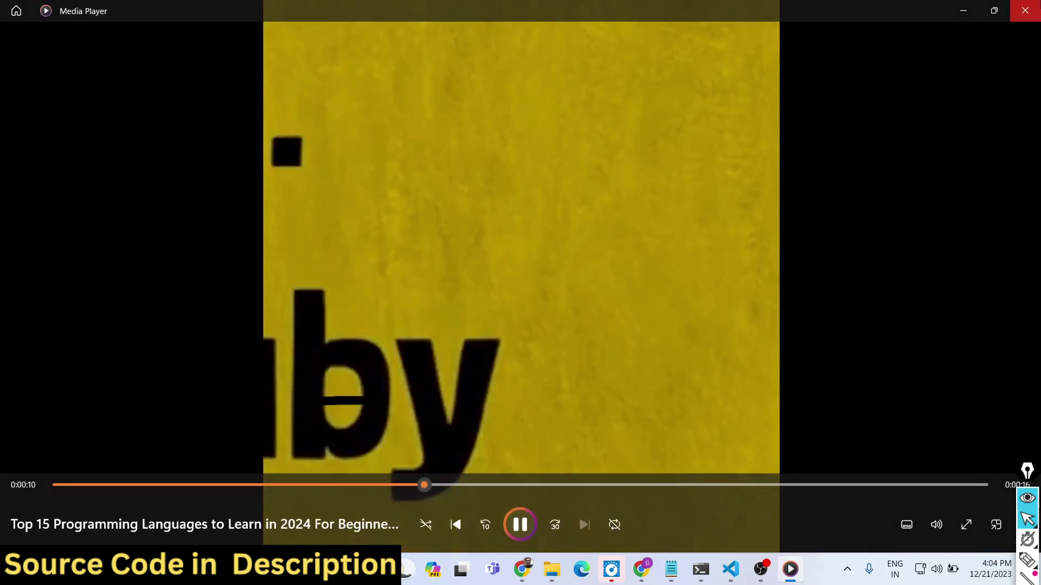
click(1025, 10)
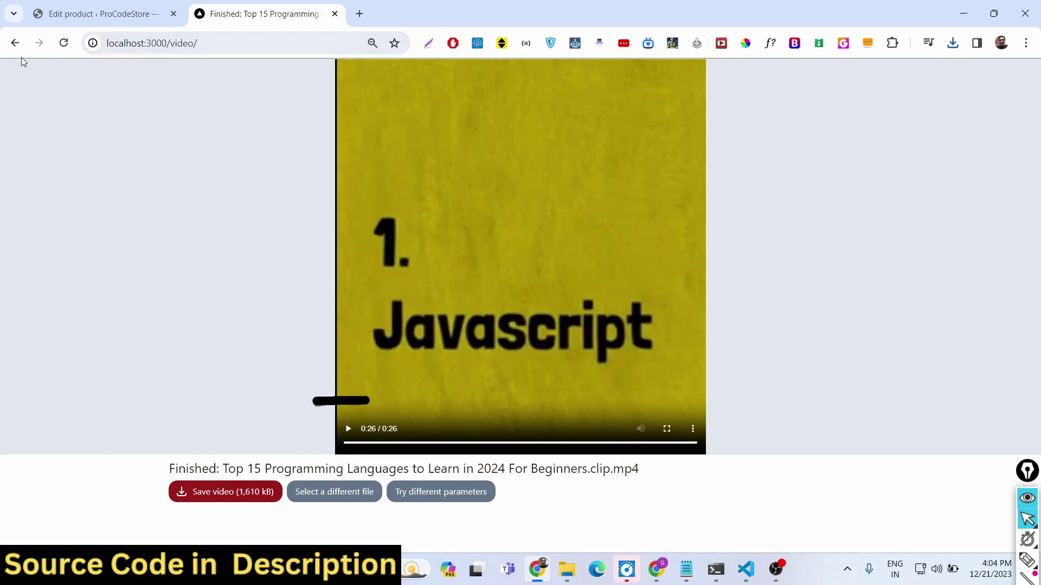
click(341, 492)
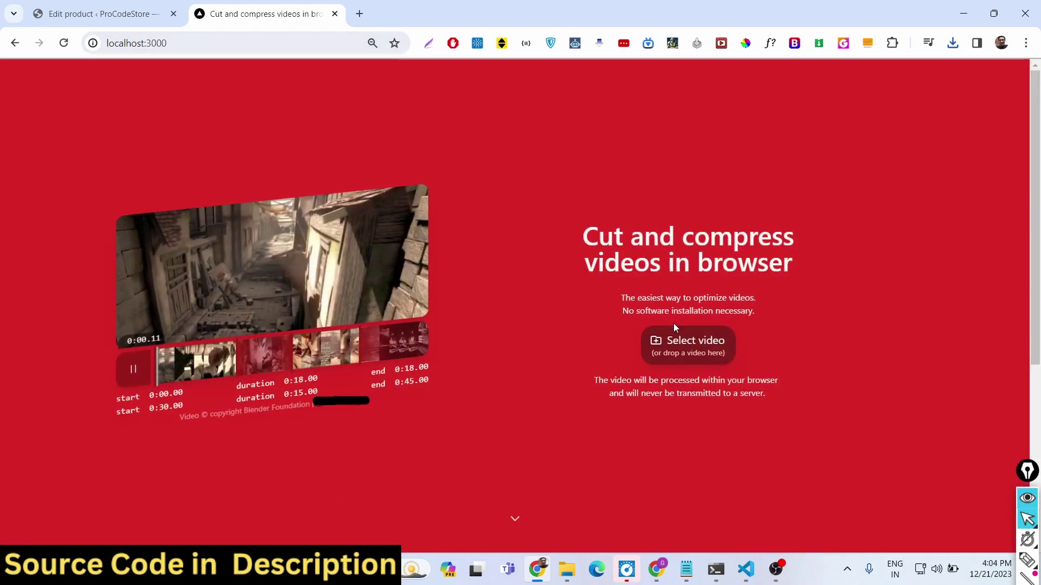
Load the Top 15 Programming Languages MP4 from the Downloads folder
click(688, 342)
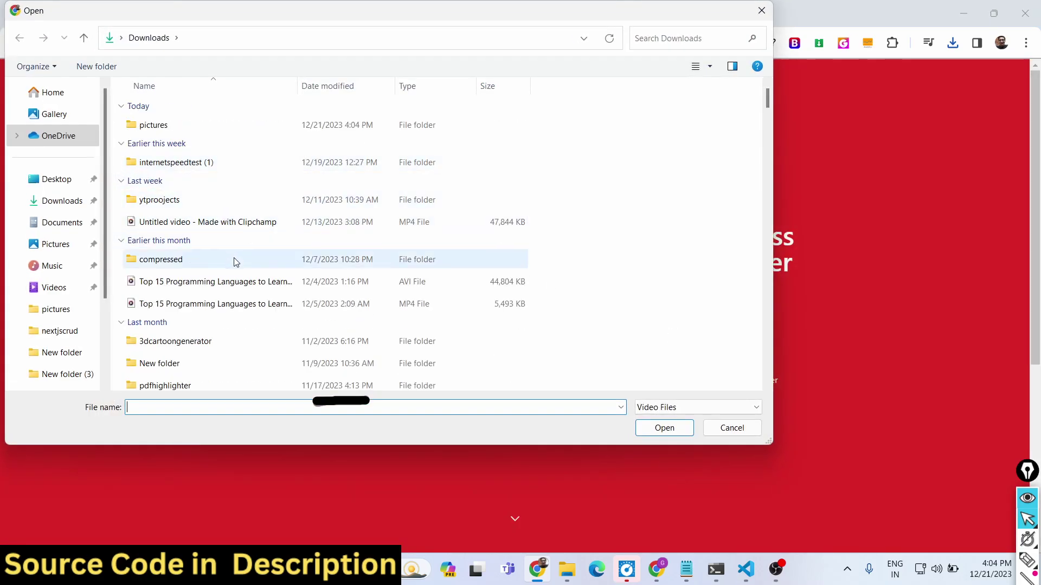
double_click(242, 303)
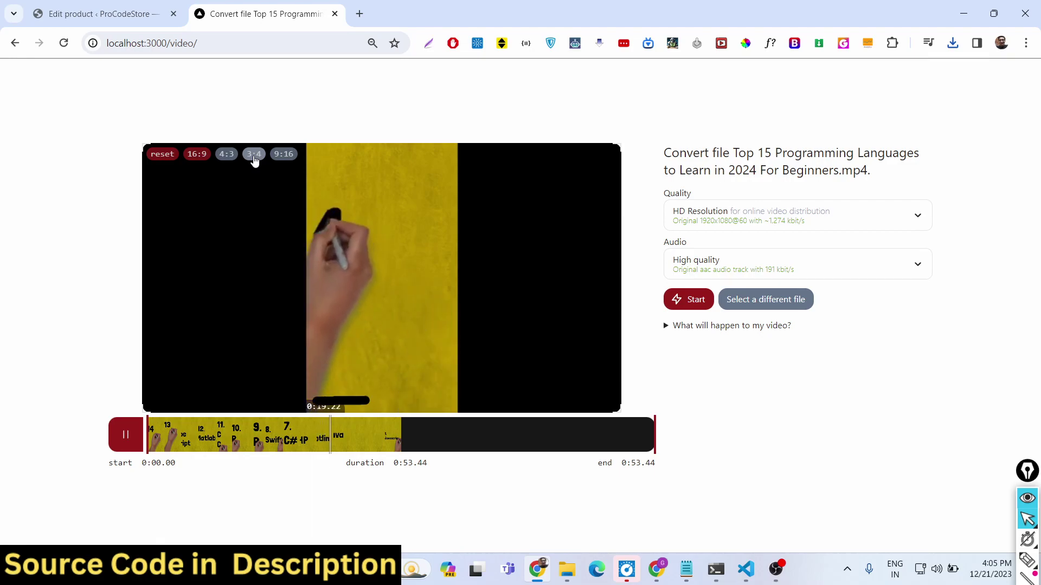
Compare the 3:4, 9:16 and 16:9 crops, then set 4:3 resized to 872x720
click(255, 155)
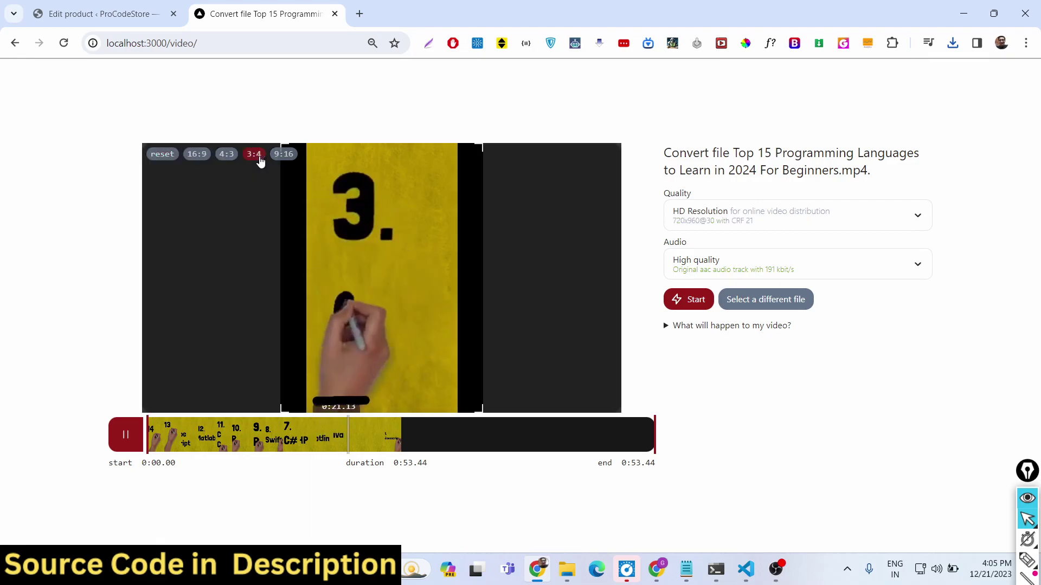
click(285, 156)
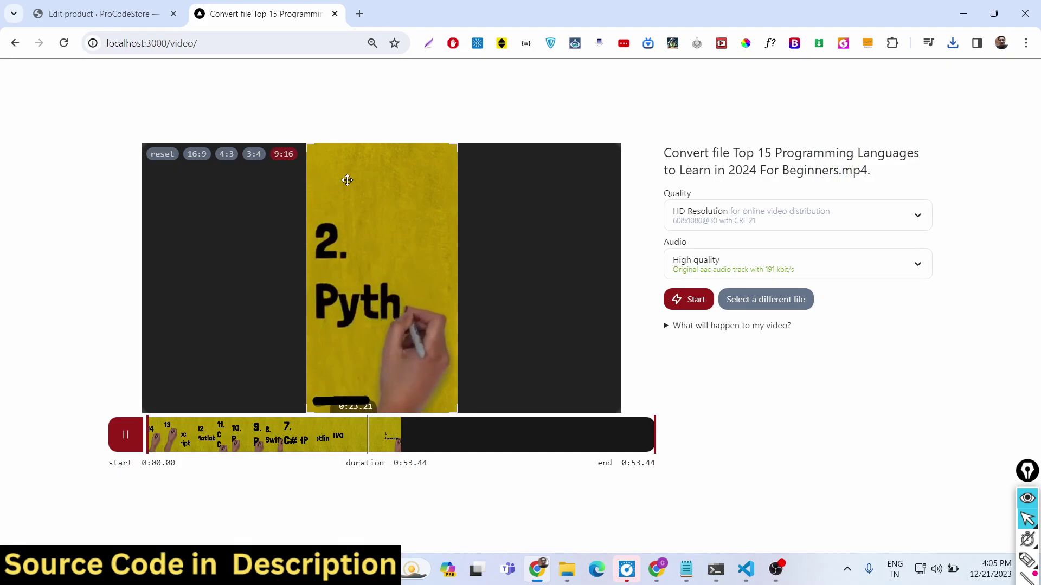
click(195, 155)
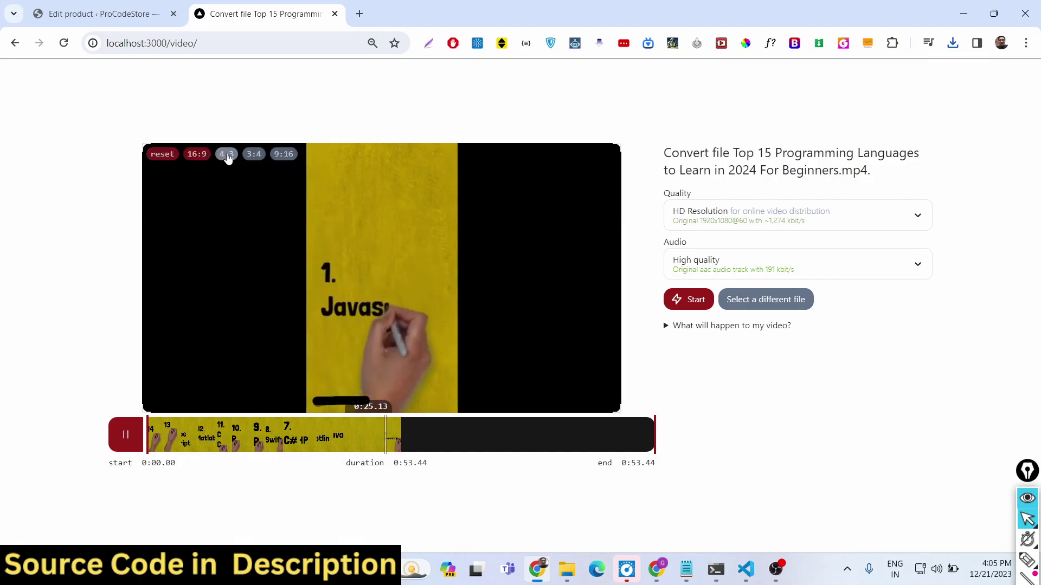
click(226, 155)
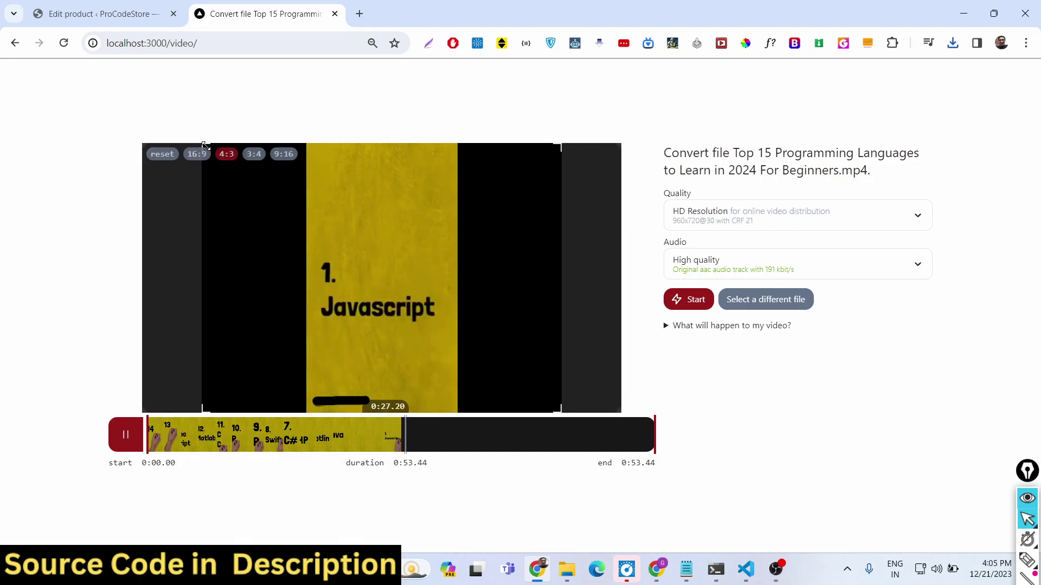
drag(205, 146, 245, 151)
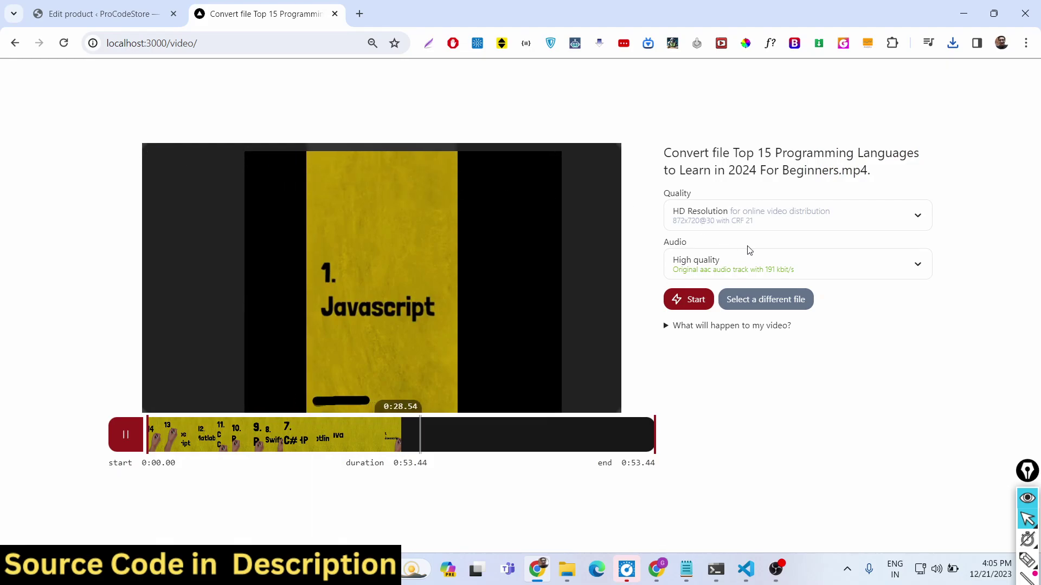
Trim the clip to 0:08.06–0:12.55 and start converting it
drag(168, 436, 399, 445)
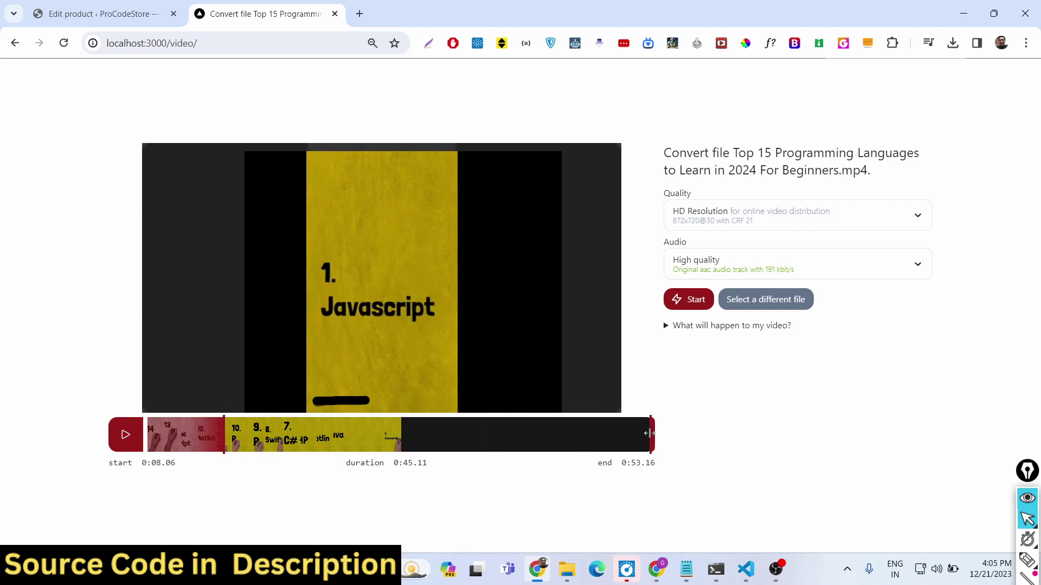
drag(649, 433, 270, 437)
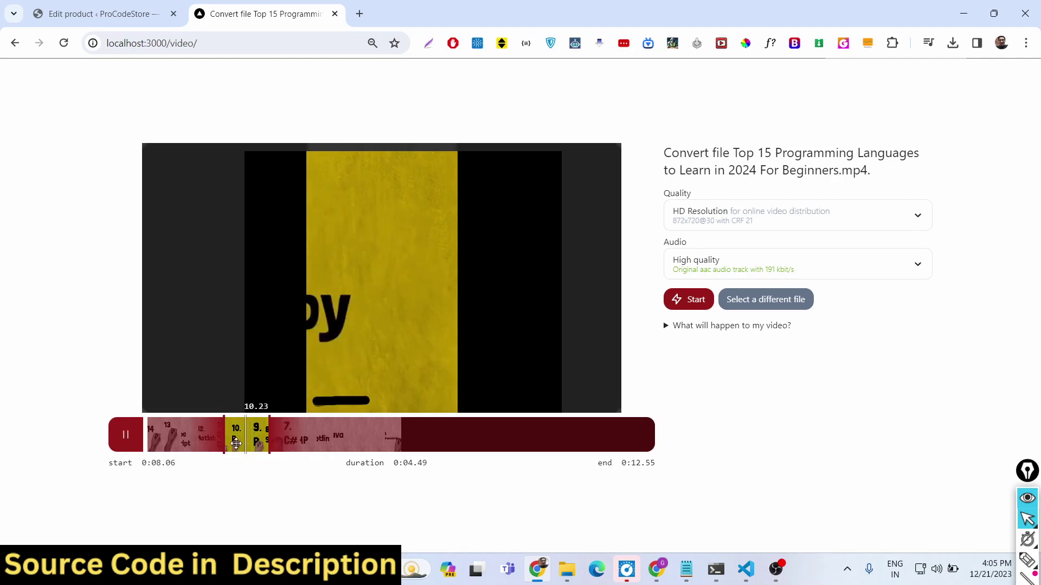
click(155, 435)
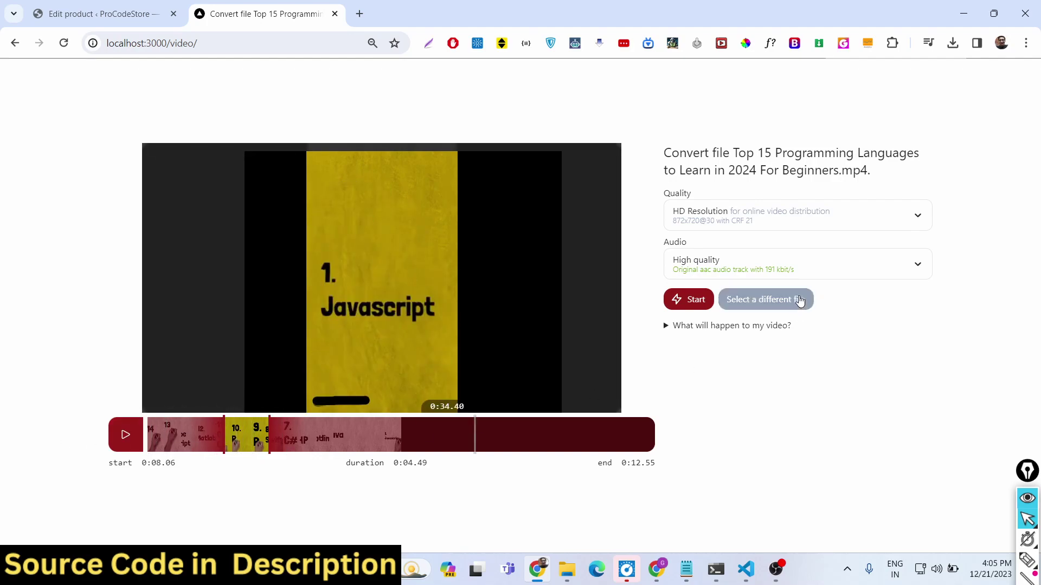
click(681, 306)
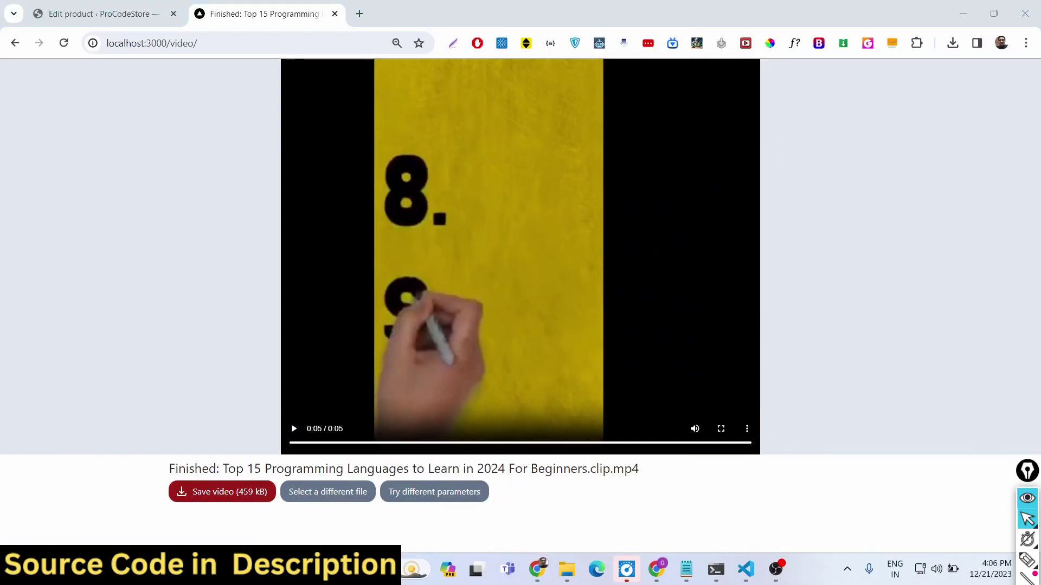
Once the 459 kB clip finishes, go back to the start page
click(319, 496)
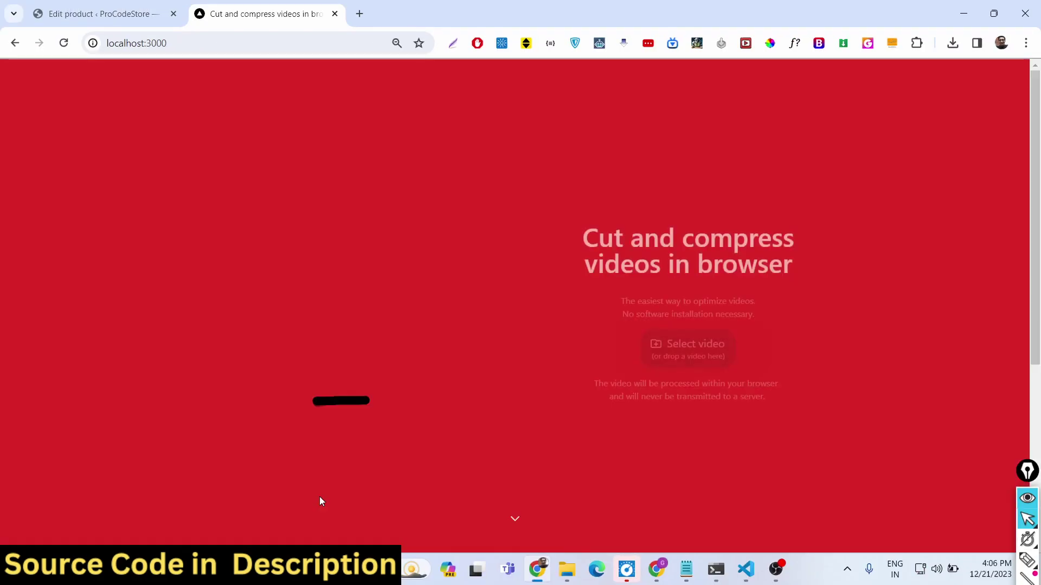
Reload the Top 15 Programming Languages MP4 at its full 0:53.44 length
click(685, 346)
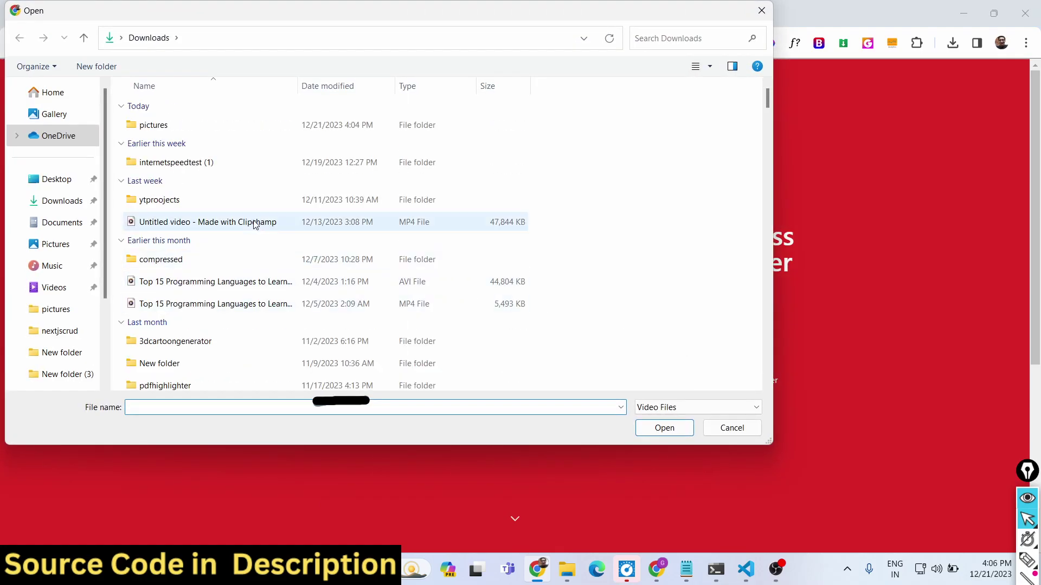
double_click(259, 301)
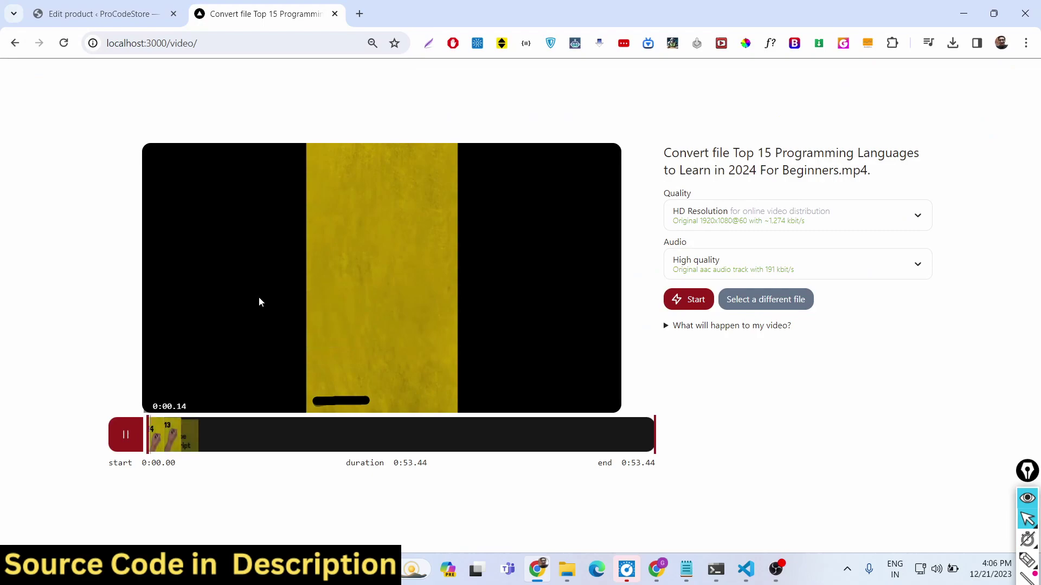